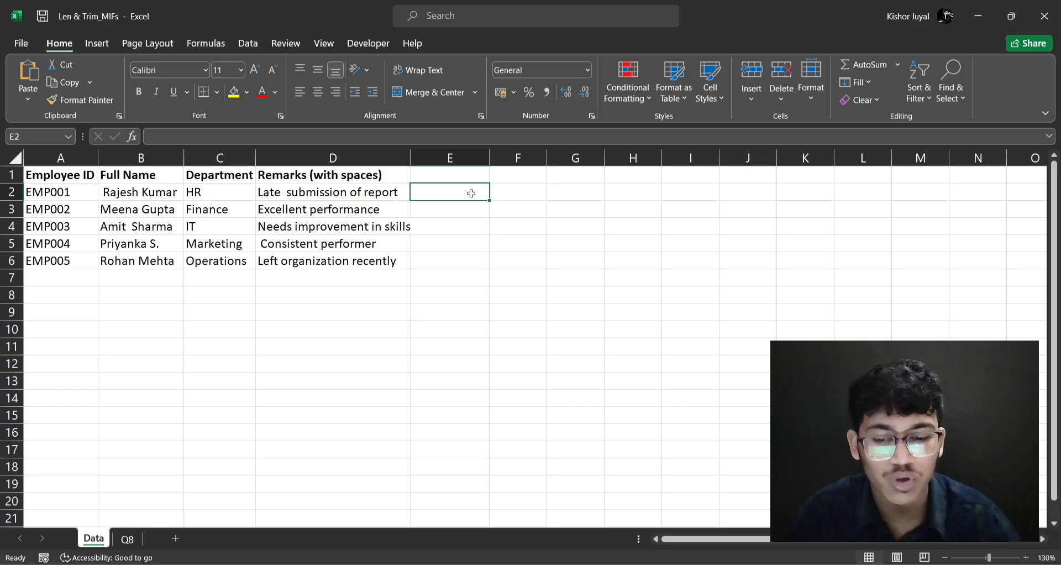
Step: Enter the formula =LEN(B2) in cell E2 to count the characters in the first full name
text(=len)
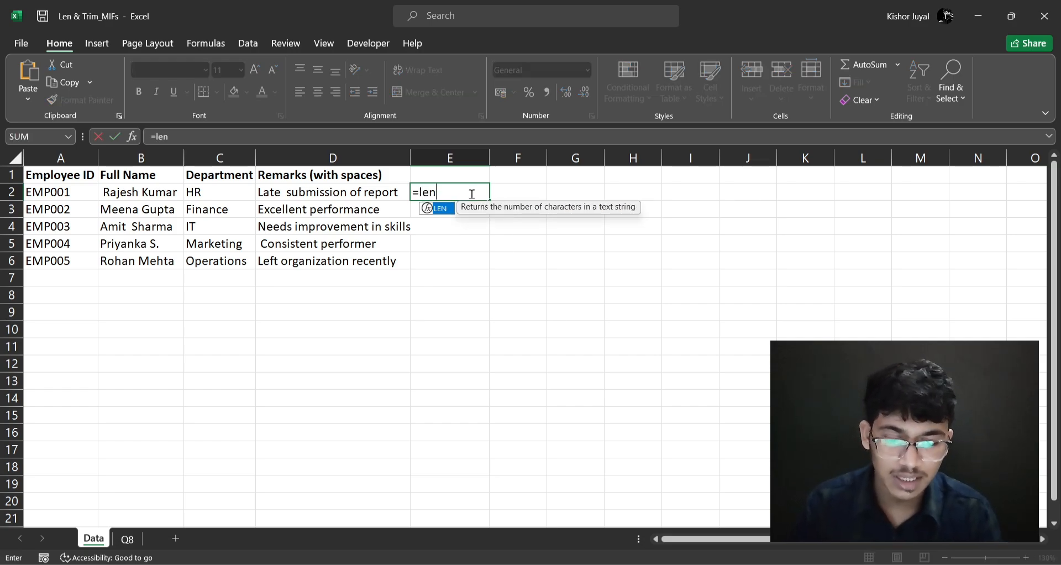
key(Tab)
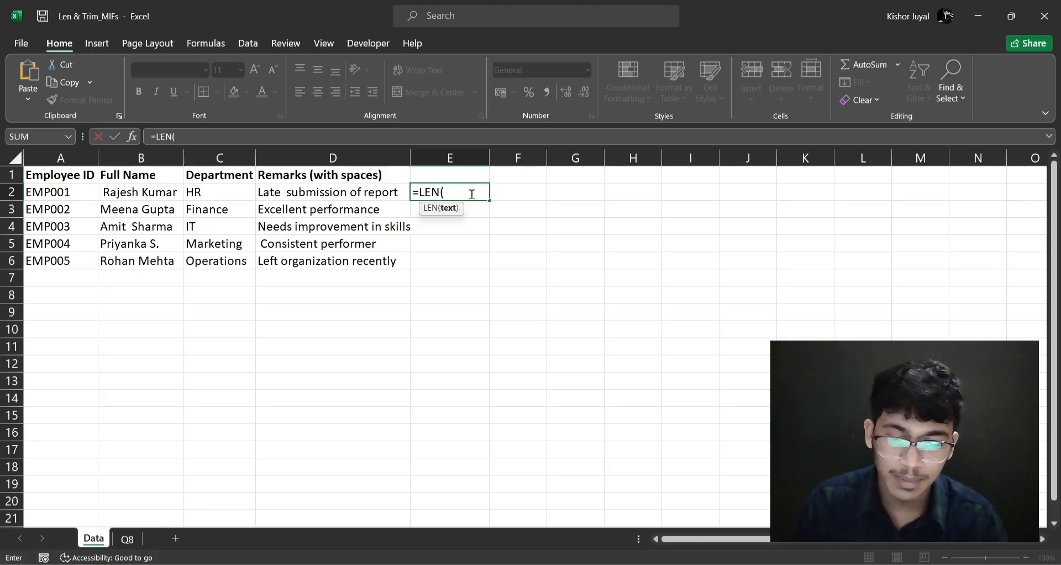
click(156, 192)
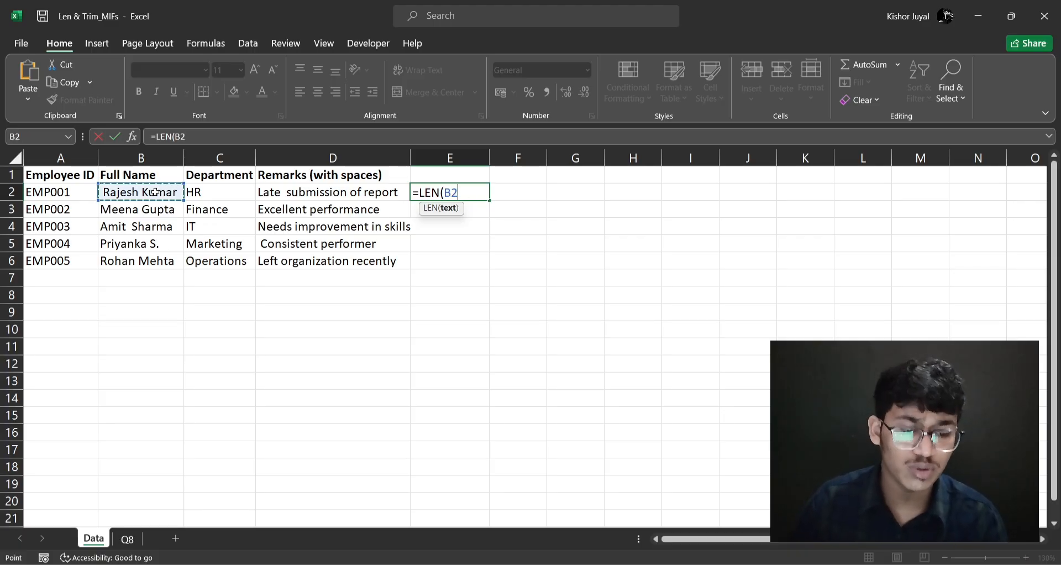
text())
key(Return)
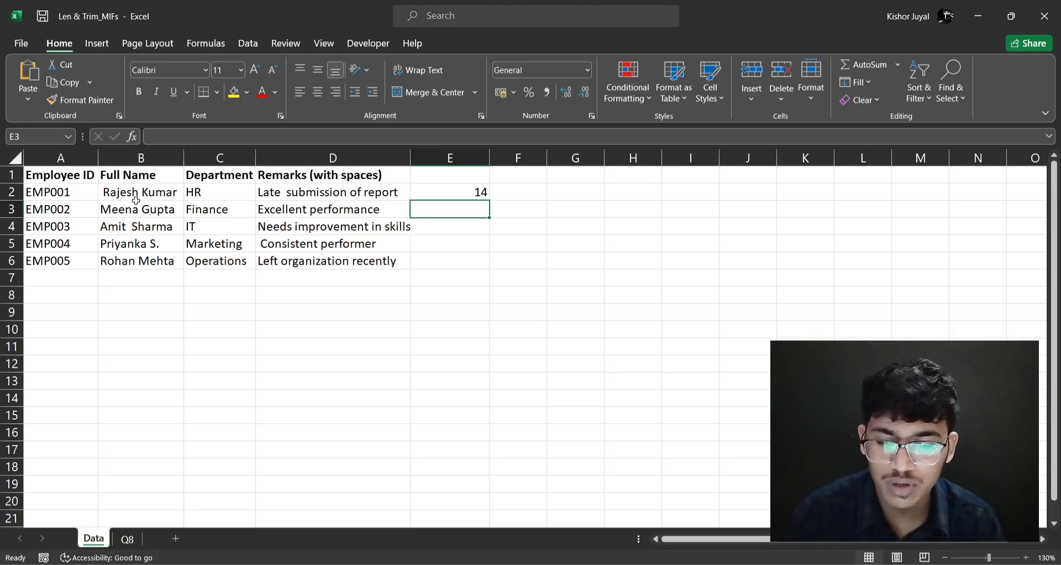
Step: Fill the LEN formula from E2 down to E6 for the remaining employees
click(109, 196)
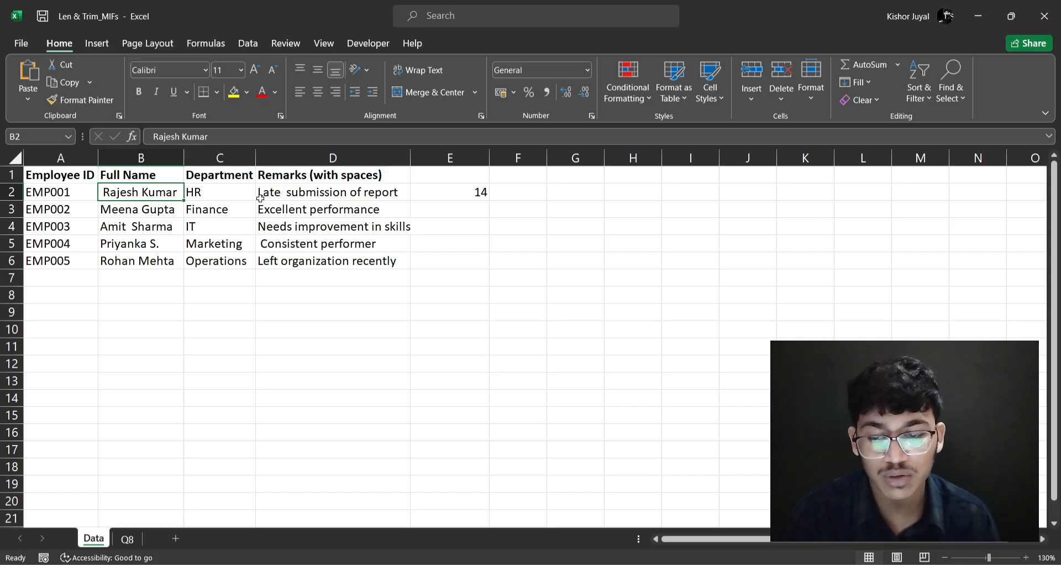
double_click(103, 193)
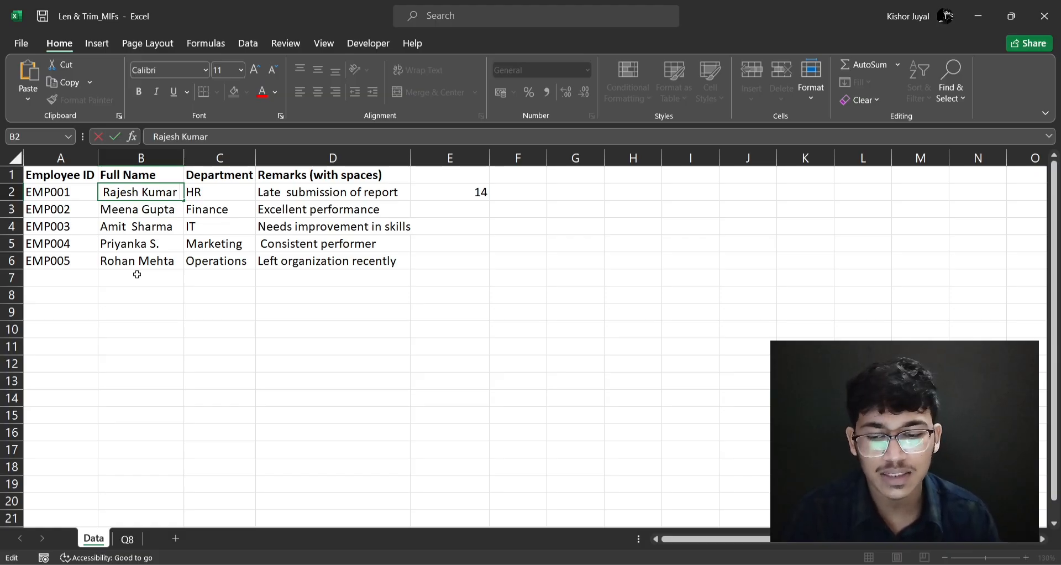
click(459, 197)
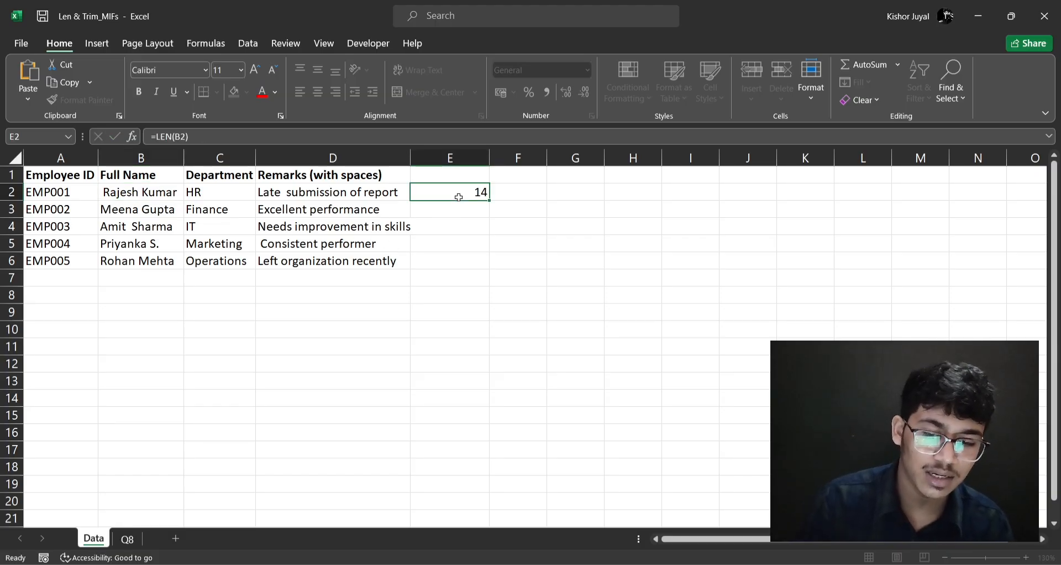
drag(481, 203, 487, 264)
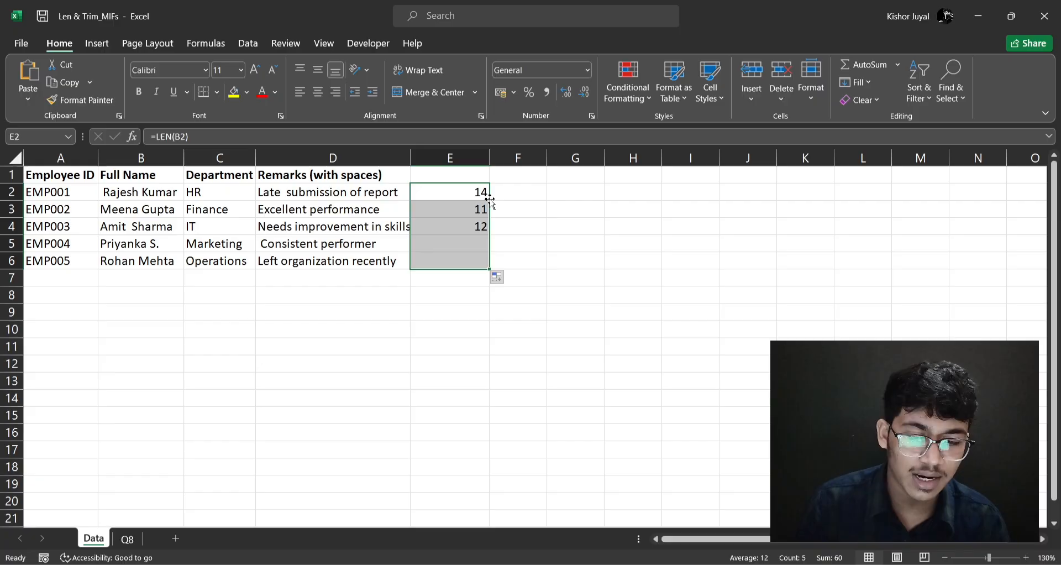
click(508, 256)
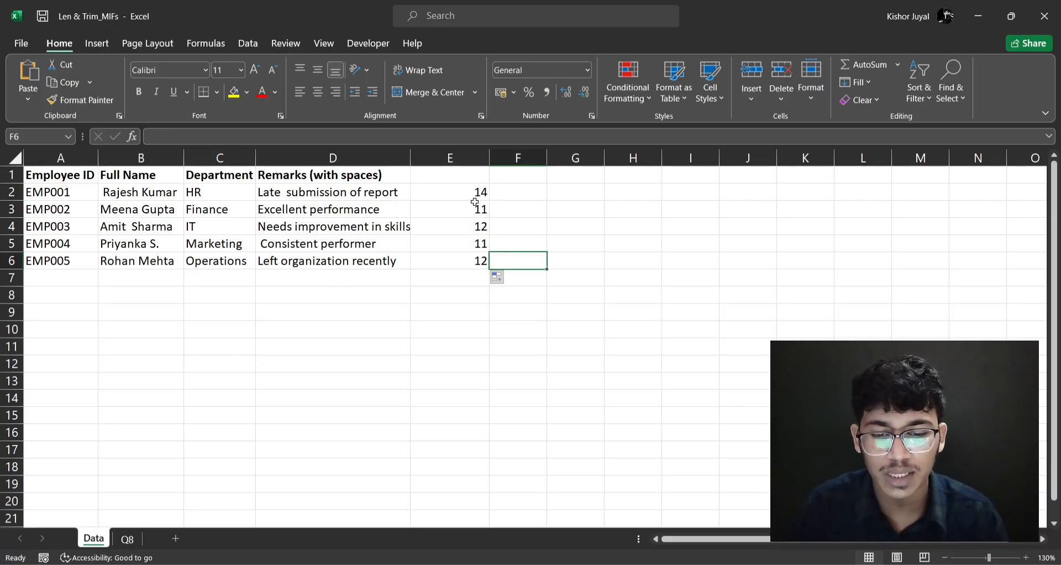
Step: Clear the character counts in E2:E6 and undo the deletion
drag(474, 194, 476, 271)
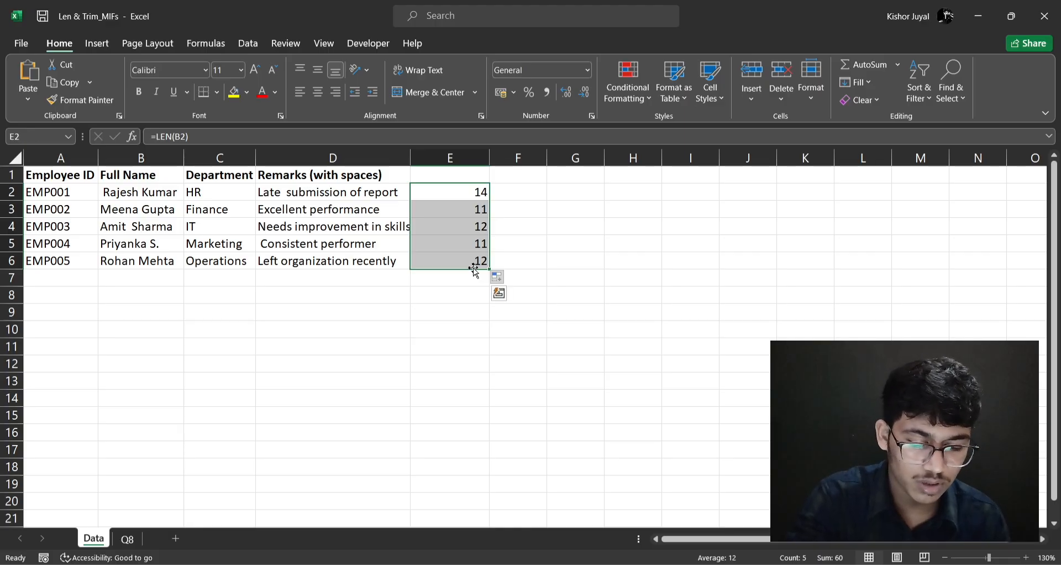
key(Delete)
click(554, 214)
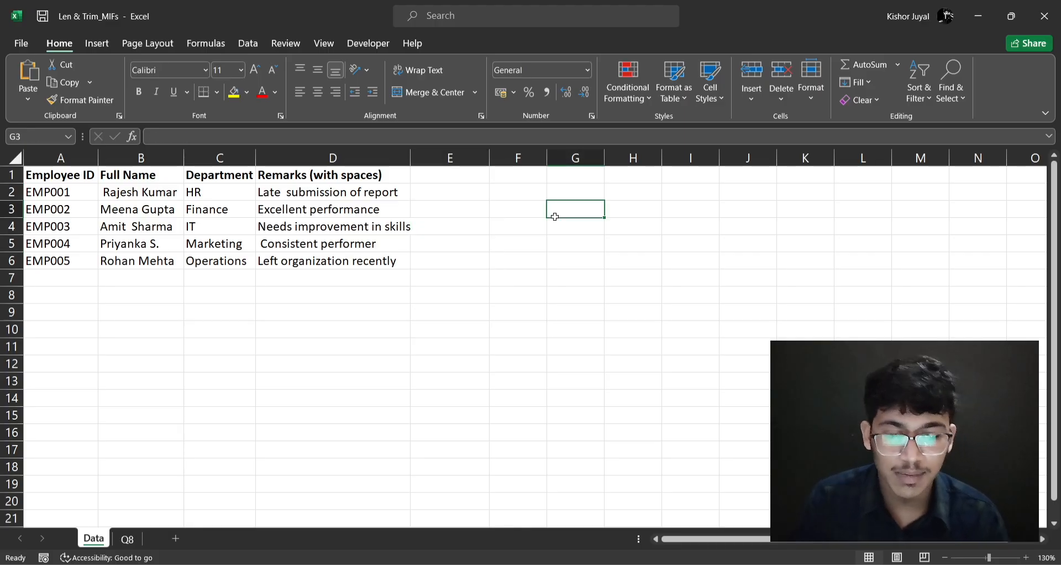
click(474, 195)
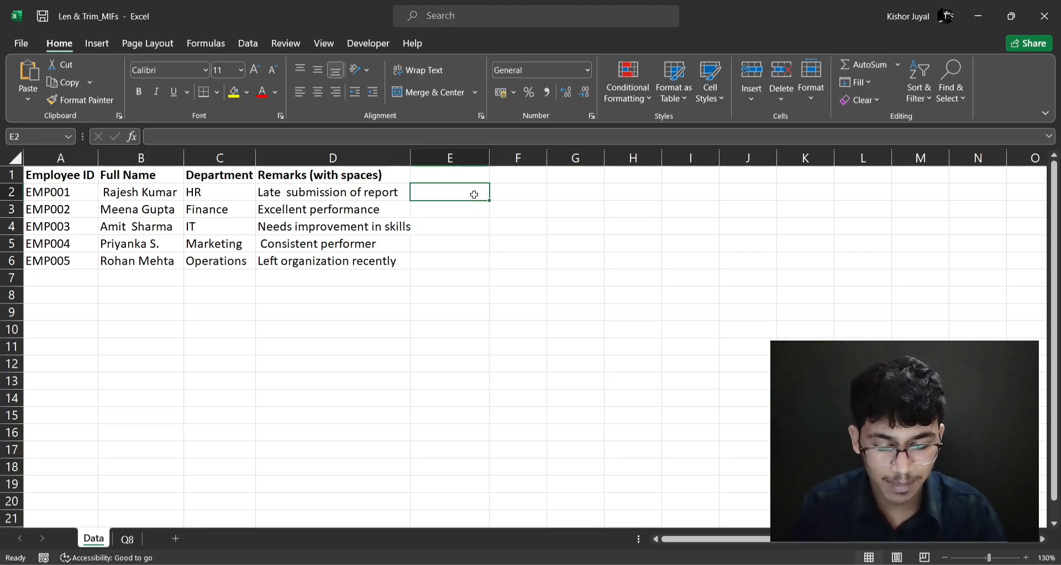
key(ctrl+z)
click(475, 295)
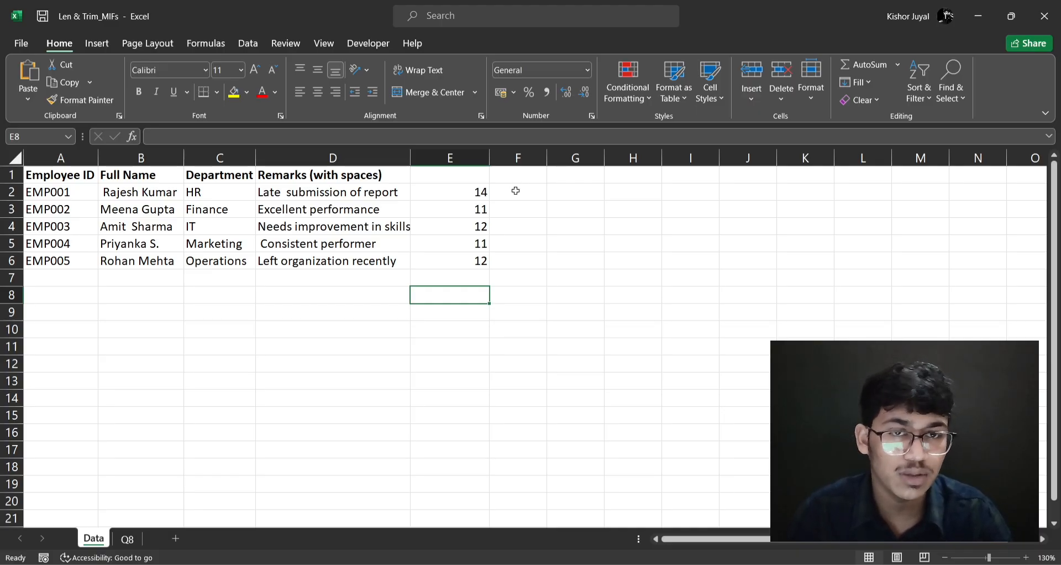
text(=trim)
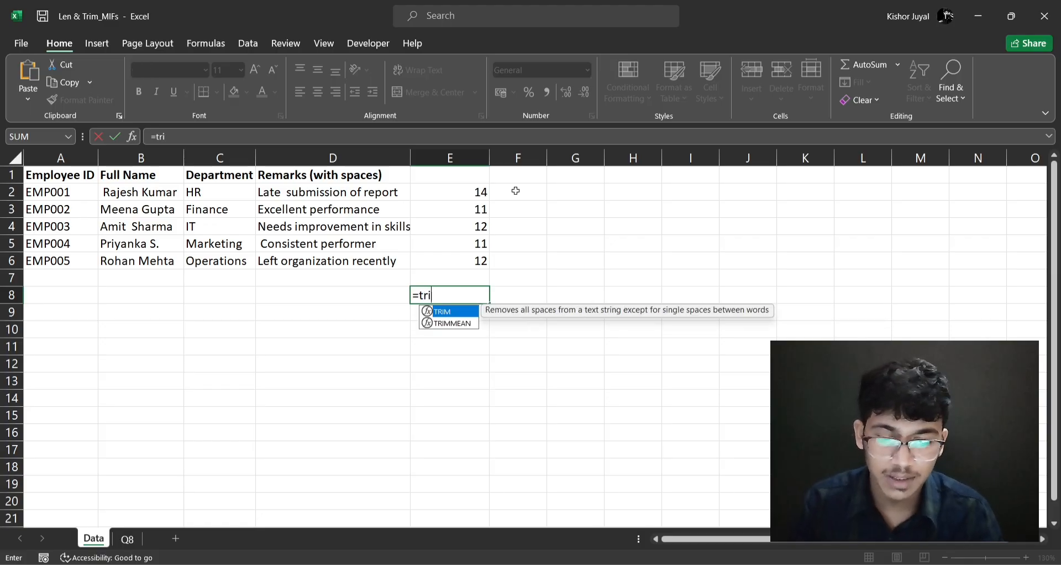
key(BackSpace)
key(BackSpace)
key(BackSpace)
key(BackSpace)
key(BackSpace)
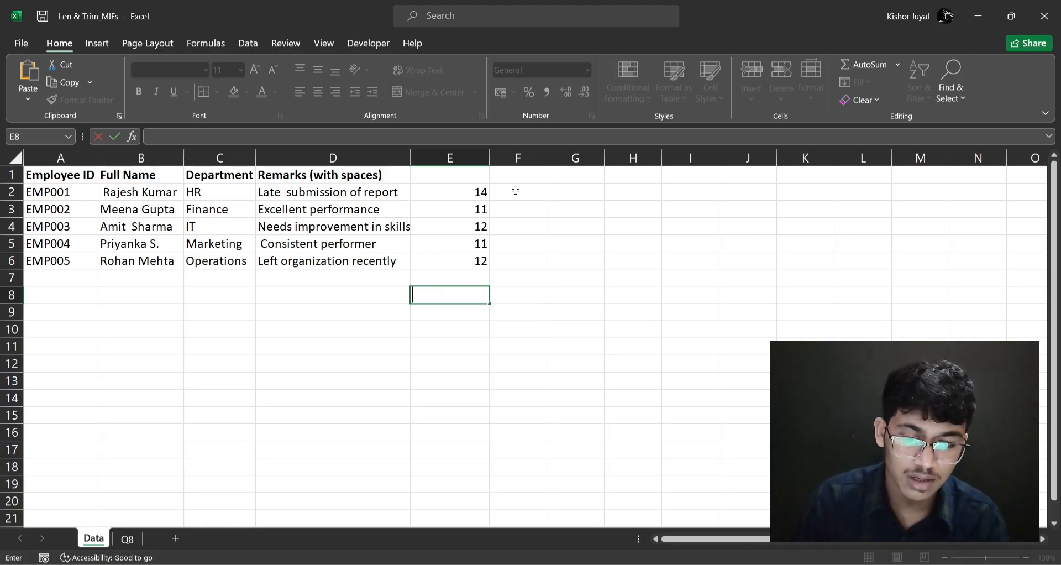
Step: Enter the formula =TRIM(B2) in cell F2 to remove extra spaces from the first full name
click(516, 190)
text(=trim)
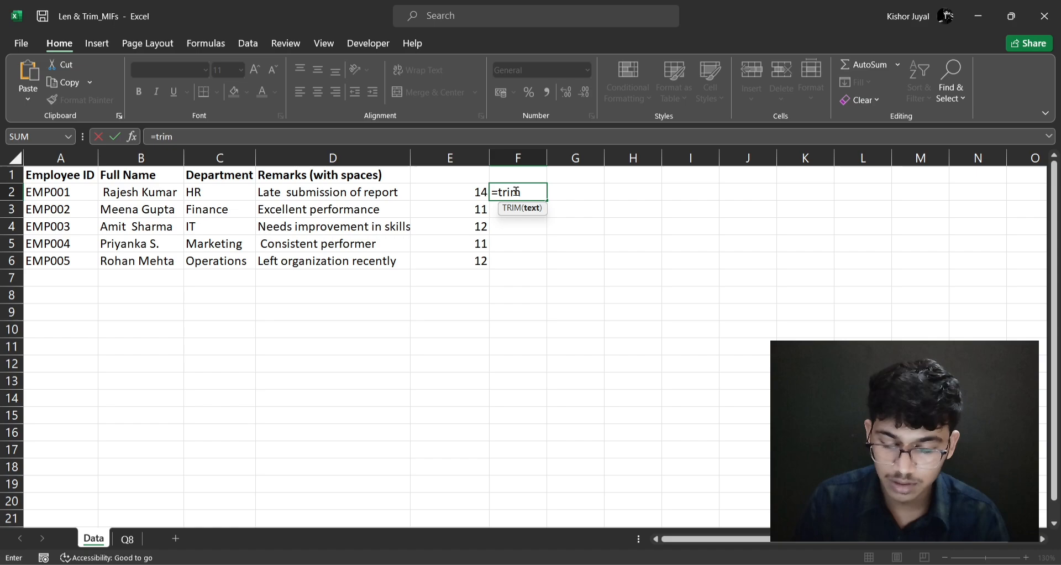
key(Tab)
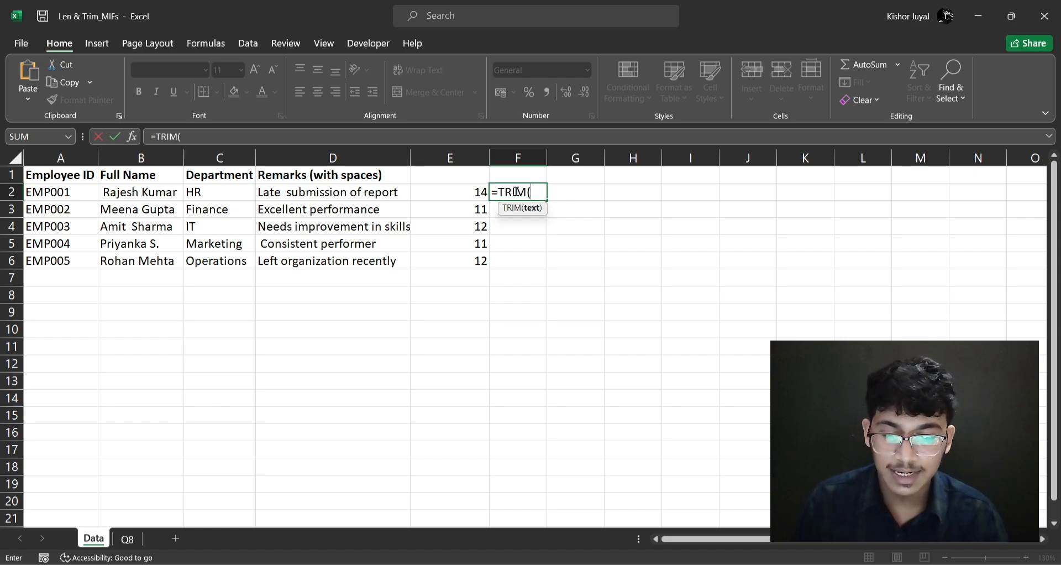
click(129, 191)
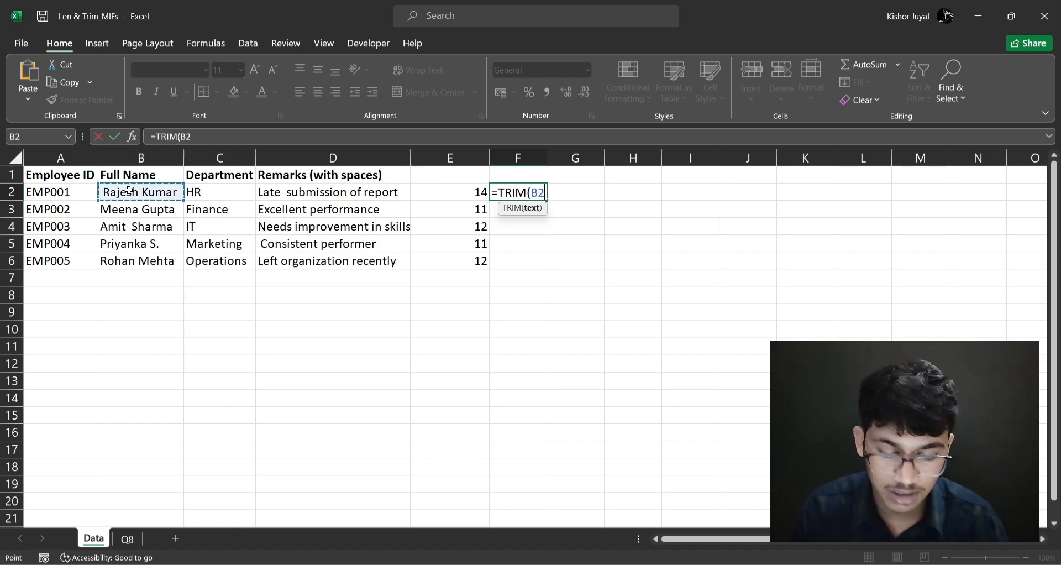
key(Return)
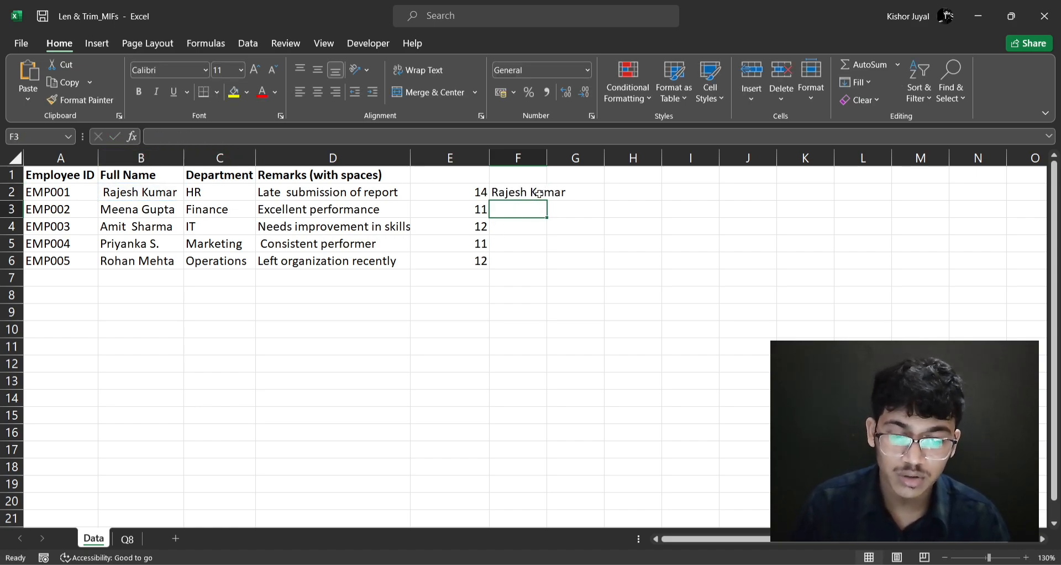
double_click(495, 192)
key(Escape)
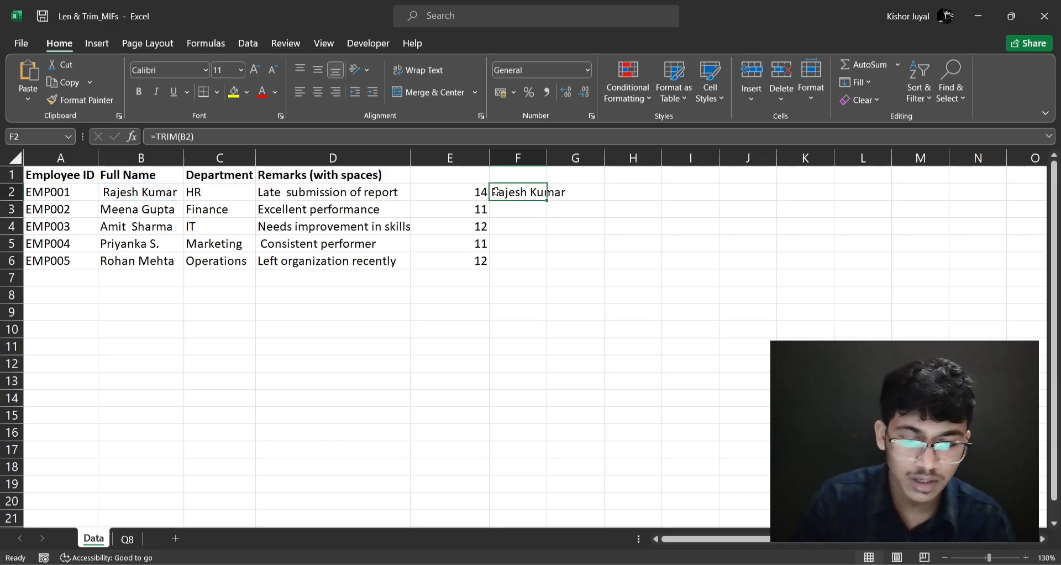
Step: Auto-fit the width of column F and count the trimmed name's characters with =LEN(F2) in cell G2
click(582, 191)
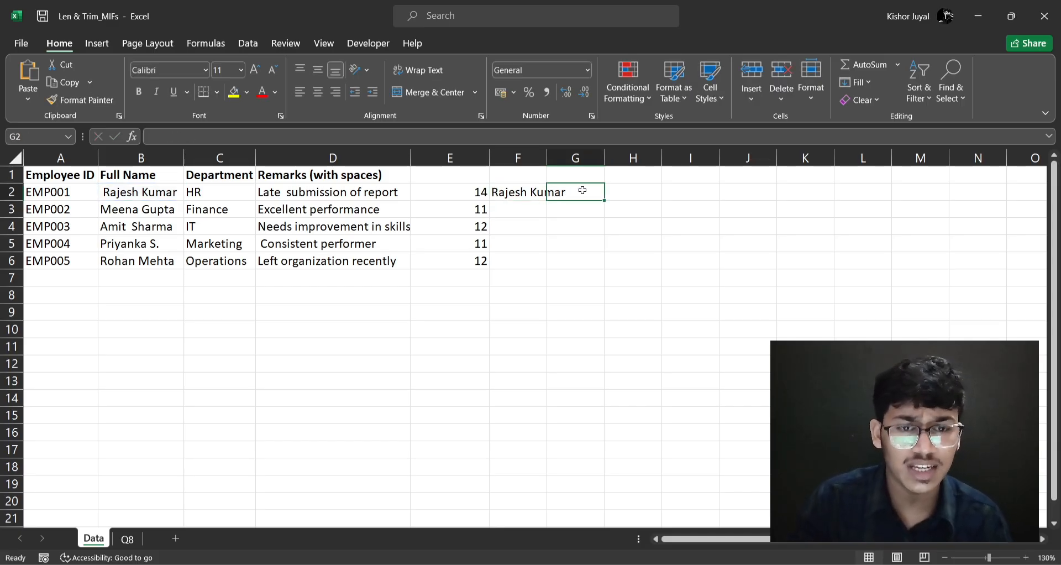
double_click(547, 158)
text(=len)
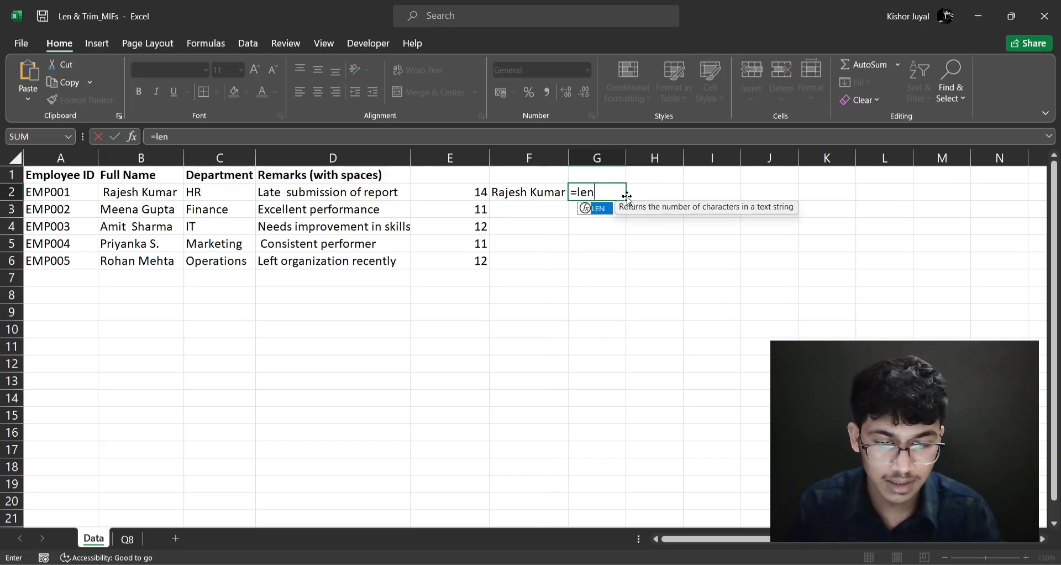
key(Tab)
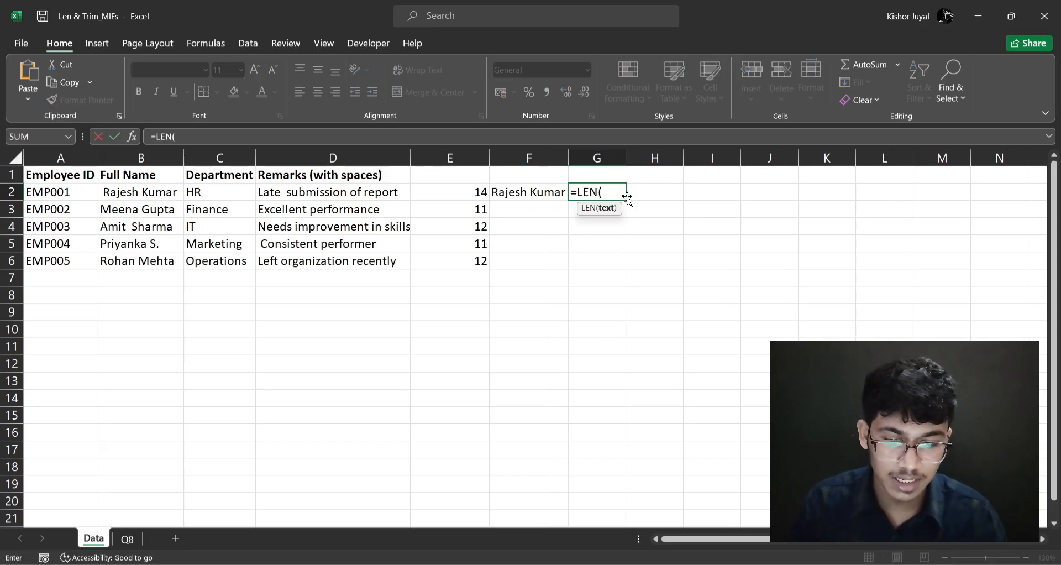
click(534, 192)
key(Return)
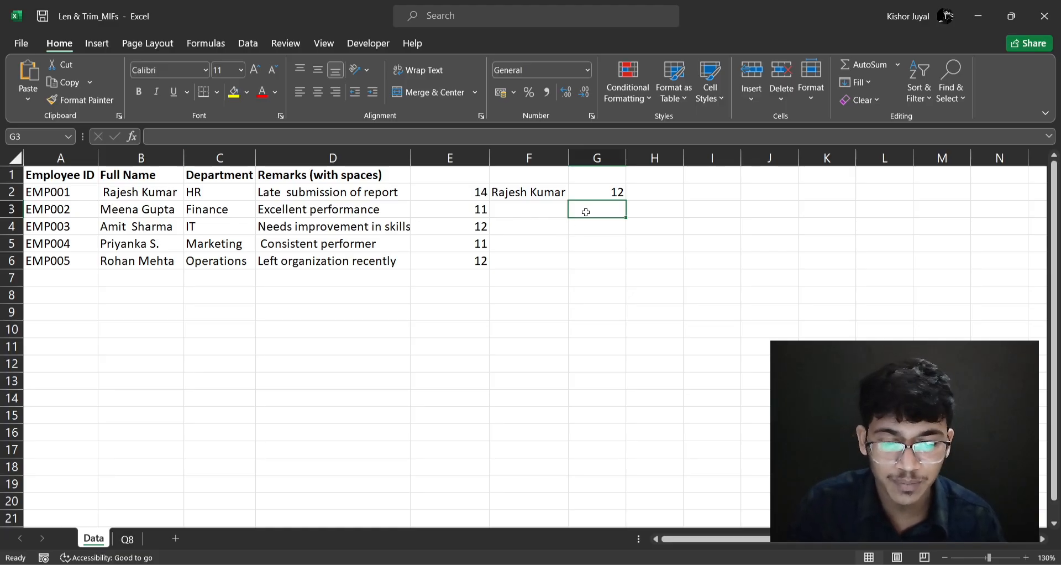
Step: Fill the TRIM formula from F2 down to F6 and the LEN formula from G2 down to G6
click(543, 196)
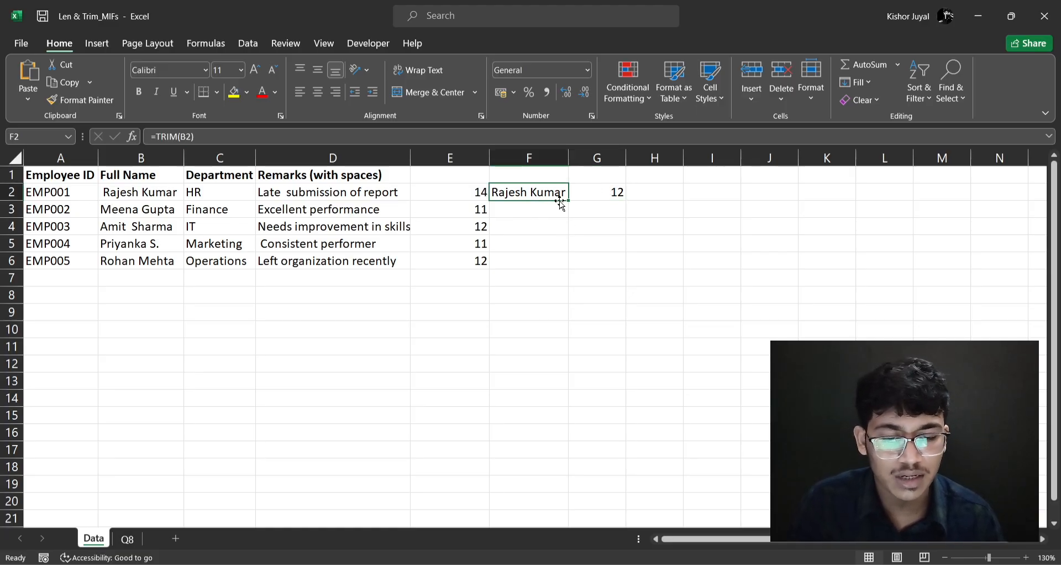
double_click(568, 200)
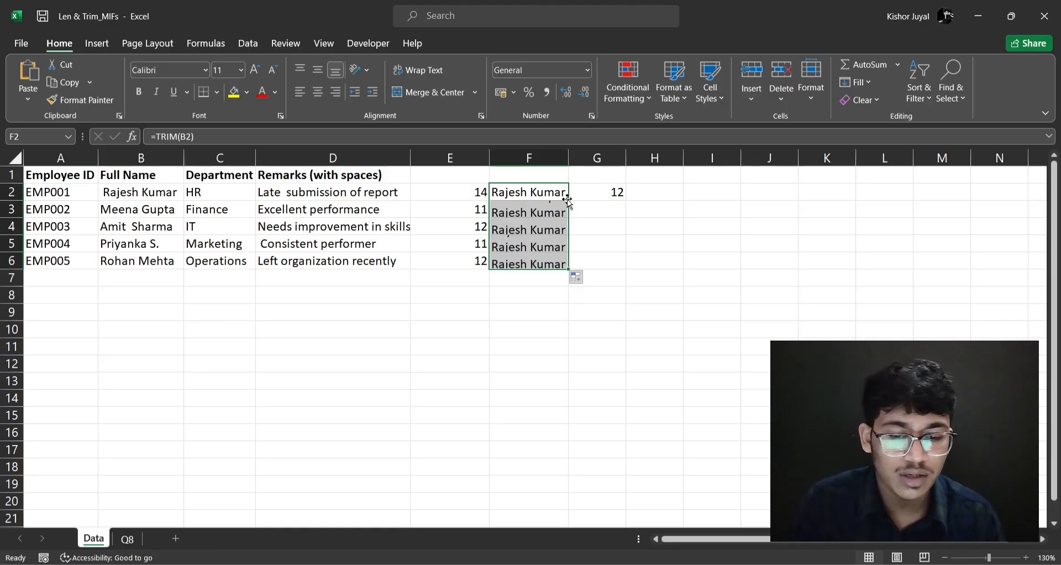
click(620, 194)
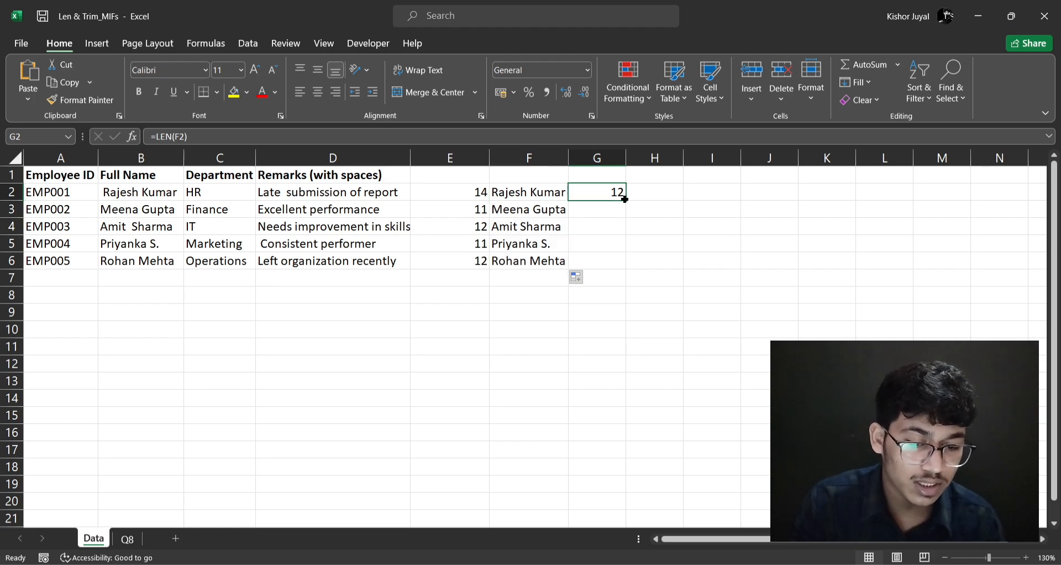
double_click(625, 200)
click(647, 228)
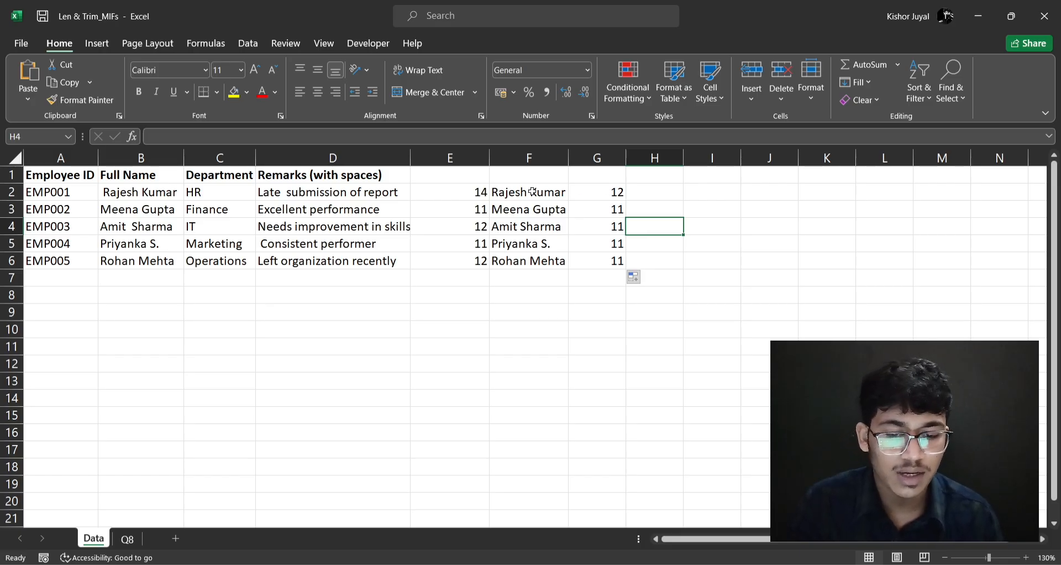
Step: Clear all the formulas from the range E2:G6
drag(463, 190, 598, 260)
key(Delete)
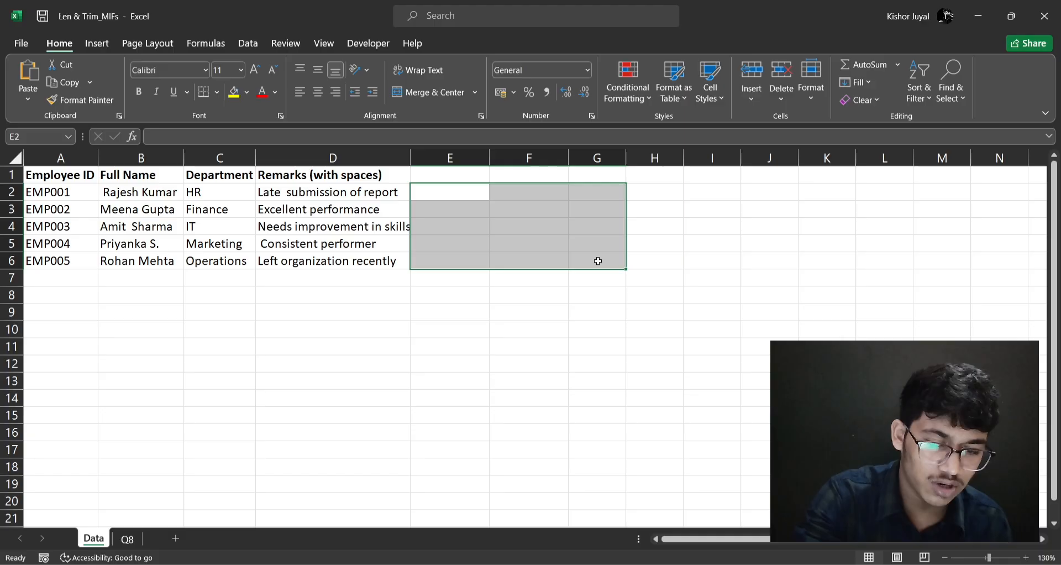
click(311, 362)
Step: Open the Q8 sheet and read through the LEN and TRIM practice questions in the Question column
click(127, 540)
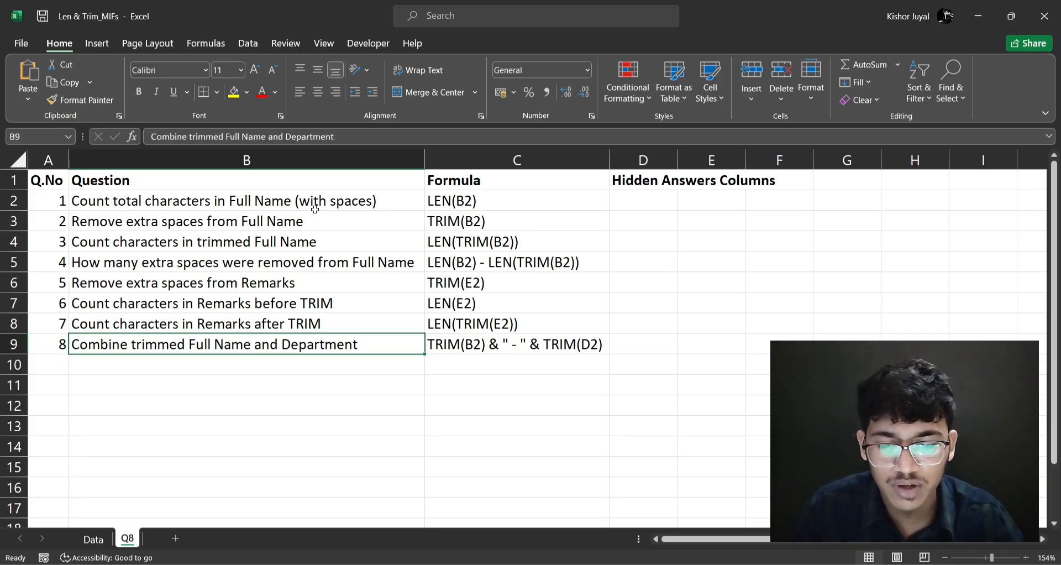
drag(316, 203, 326, 293)
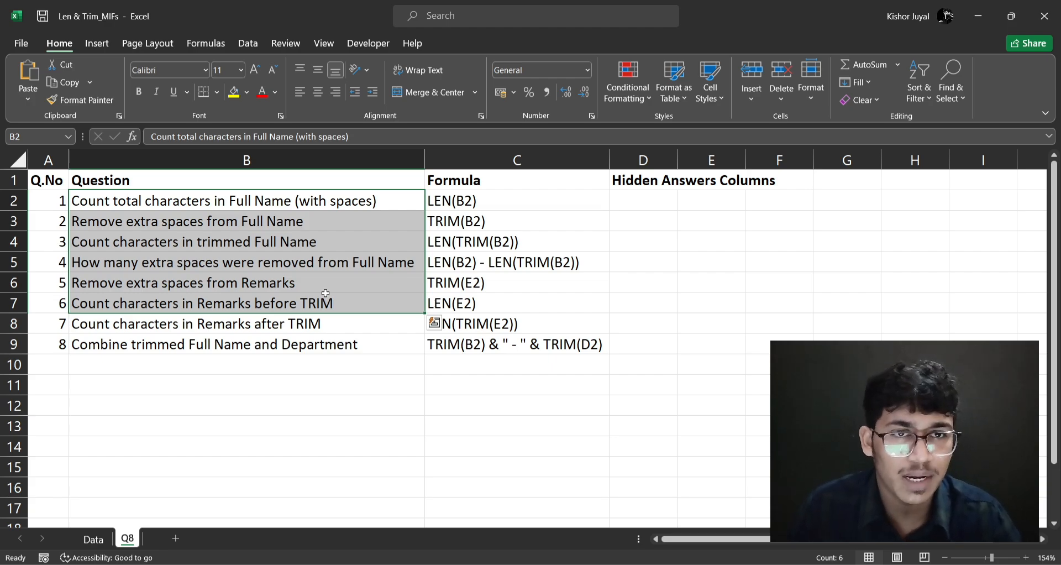
click(345, 263)
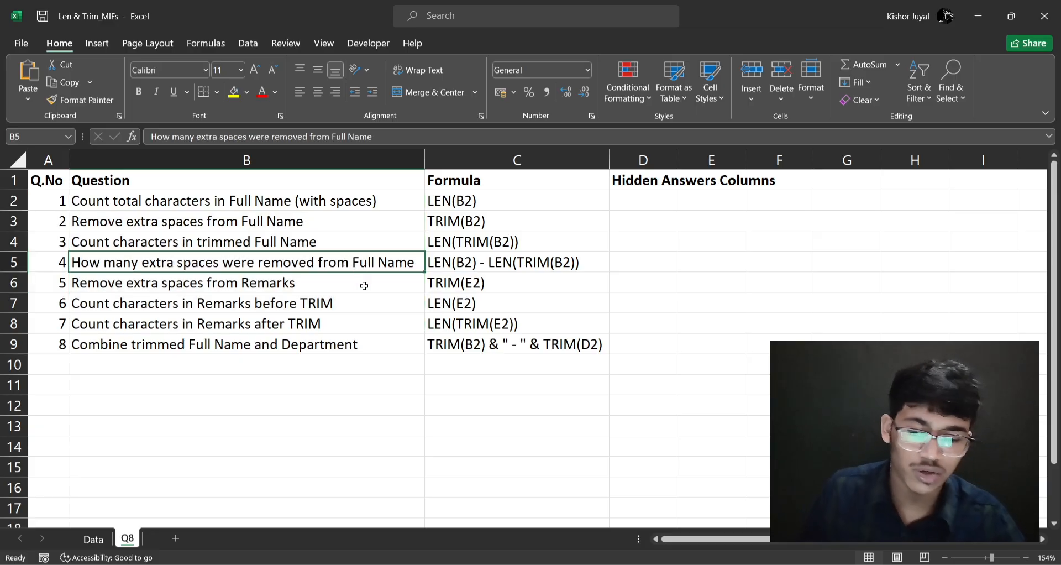
click(299, 202)
drag(299, 202, 294, 249)
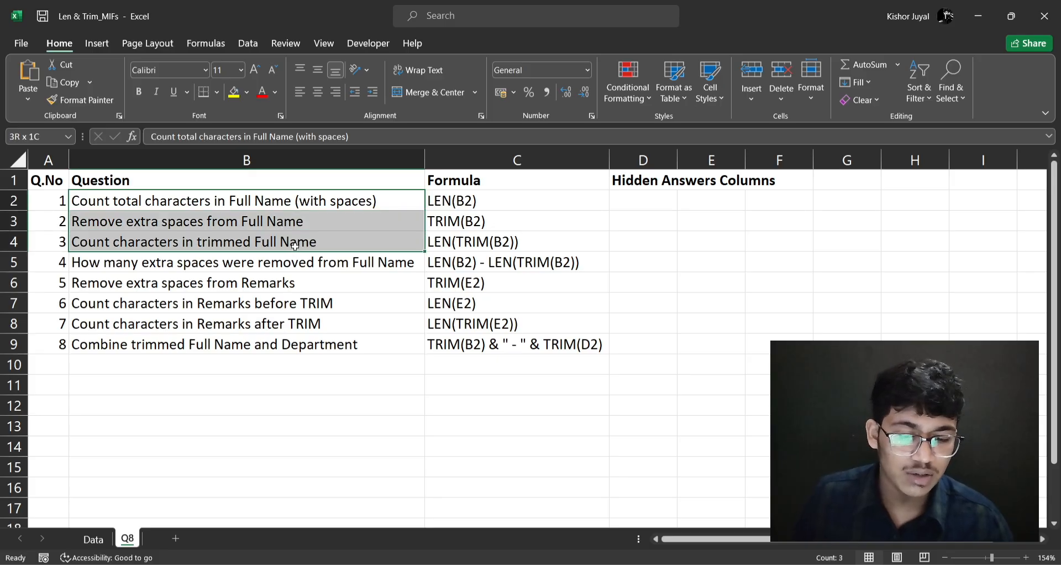
click(324, 223)
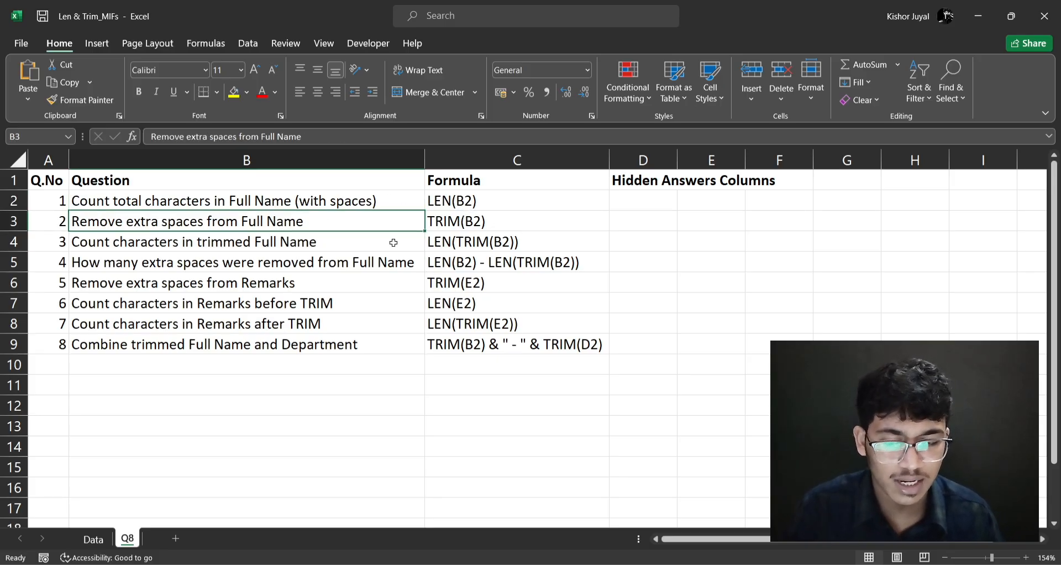
click(111, 244)
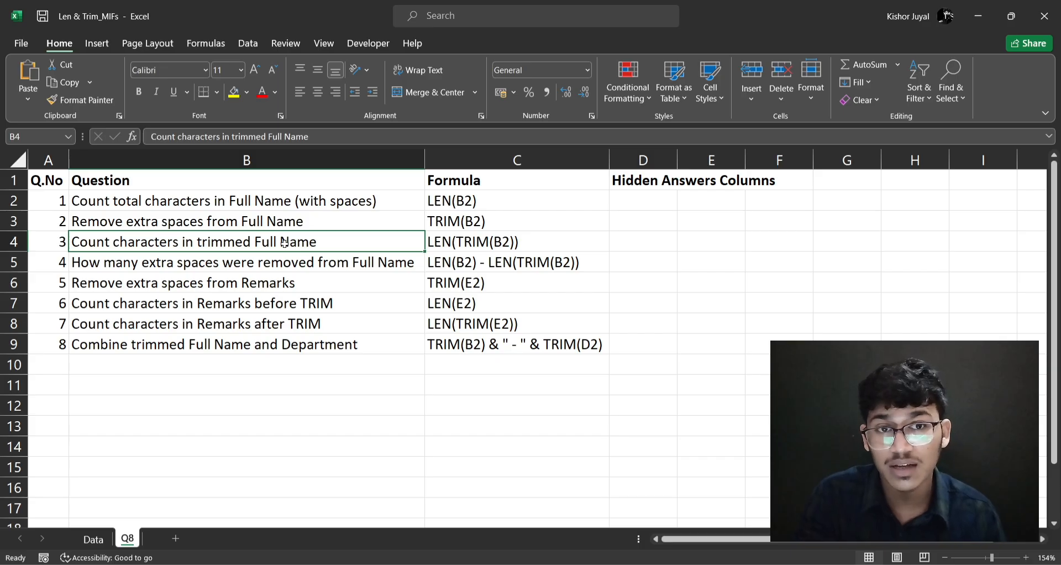
Step: Return to the Data sheet and undo the clearing of the LEN and TRIM formulas in E2:G6
click(458, 245)
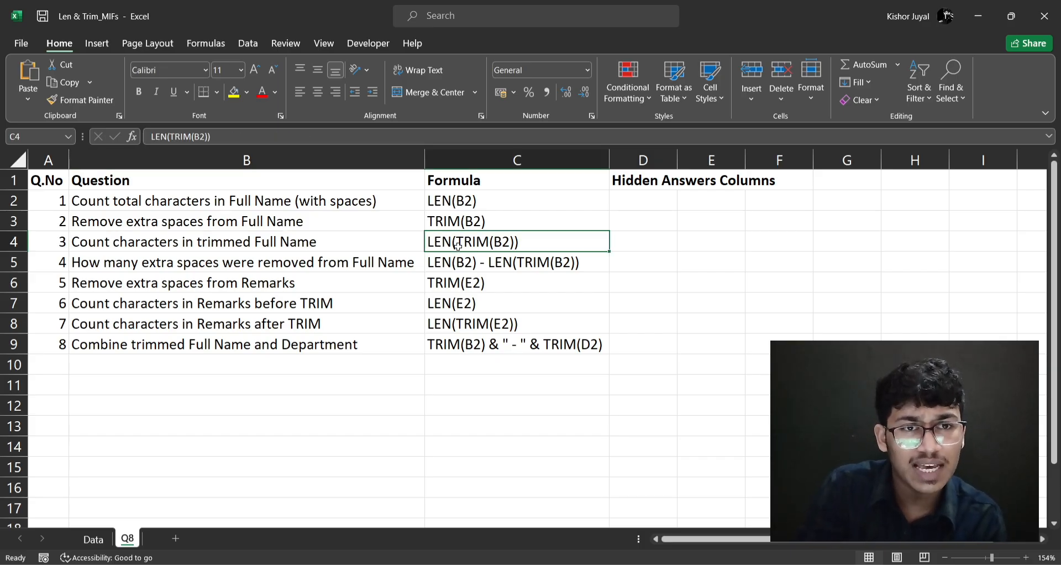
click(93, 539)
key(ctrl+z)
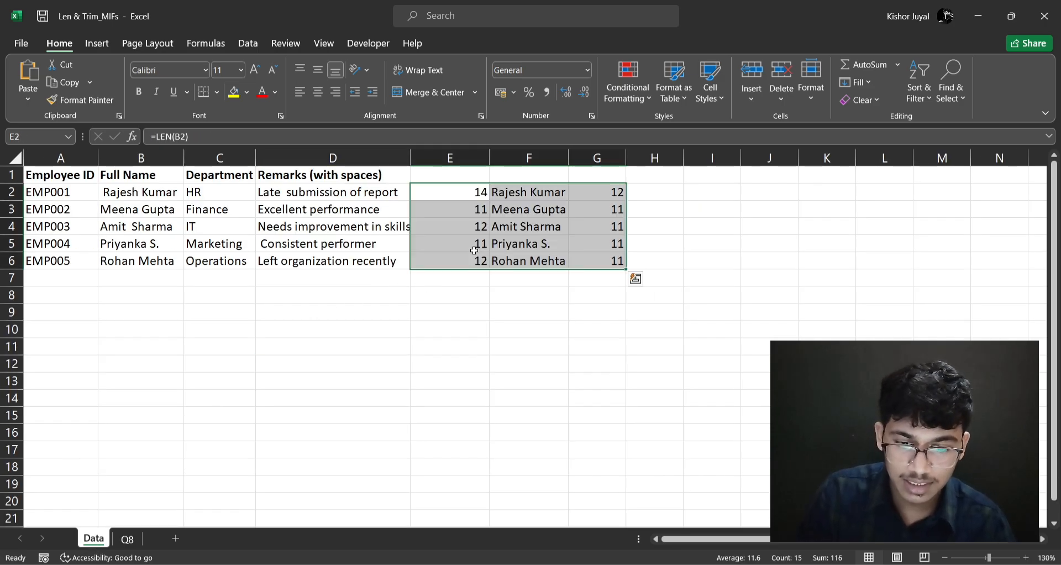
click(520, 283)
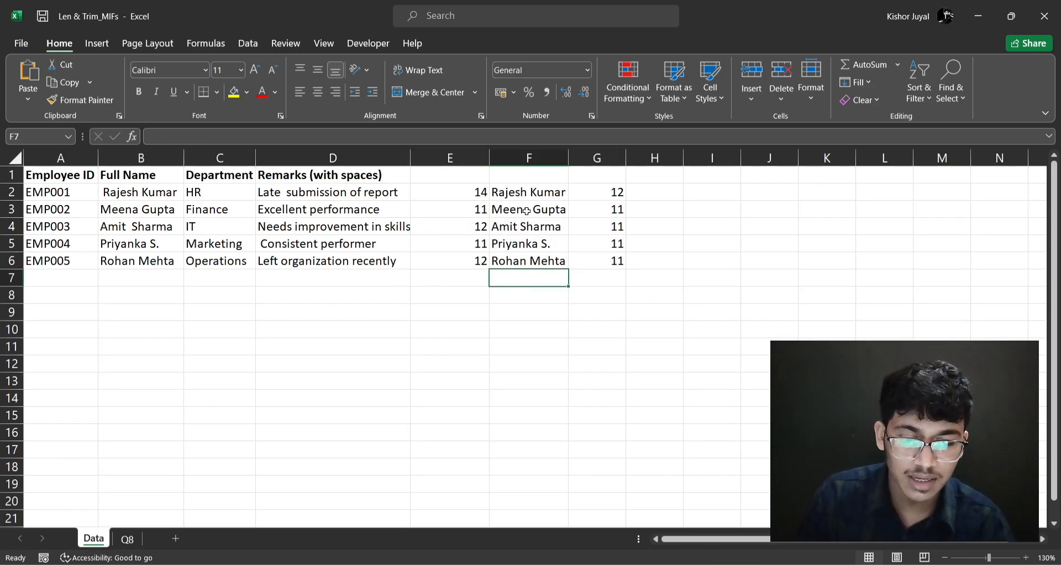
Step: Review the formulas in row 2 and clear the LEN formulas from the range E2:E6
click(475, 195)
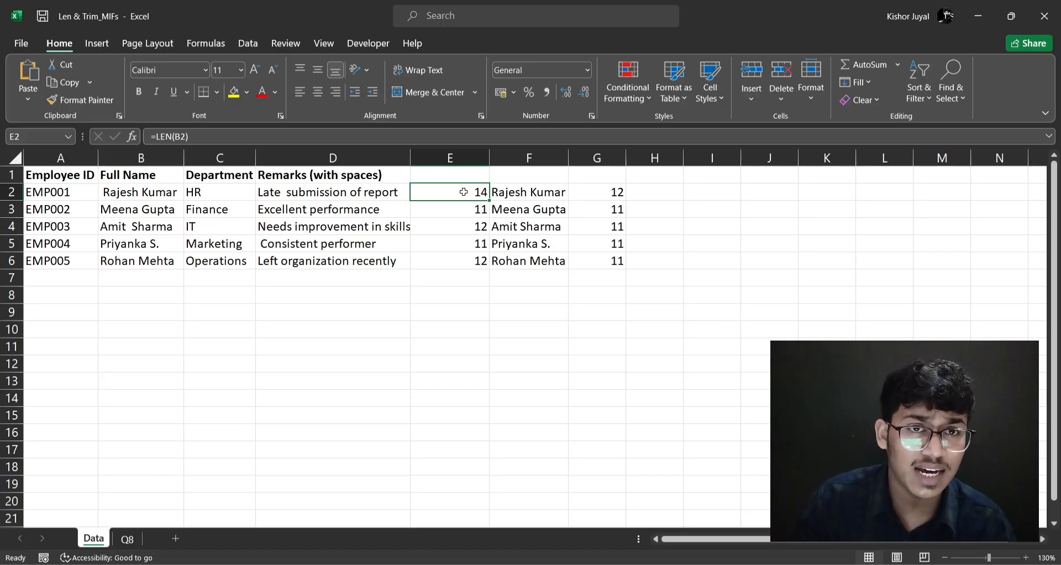
click(529, 193)
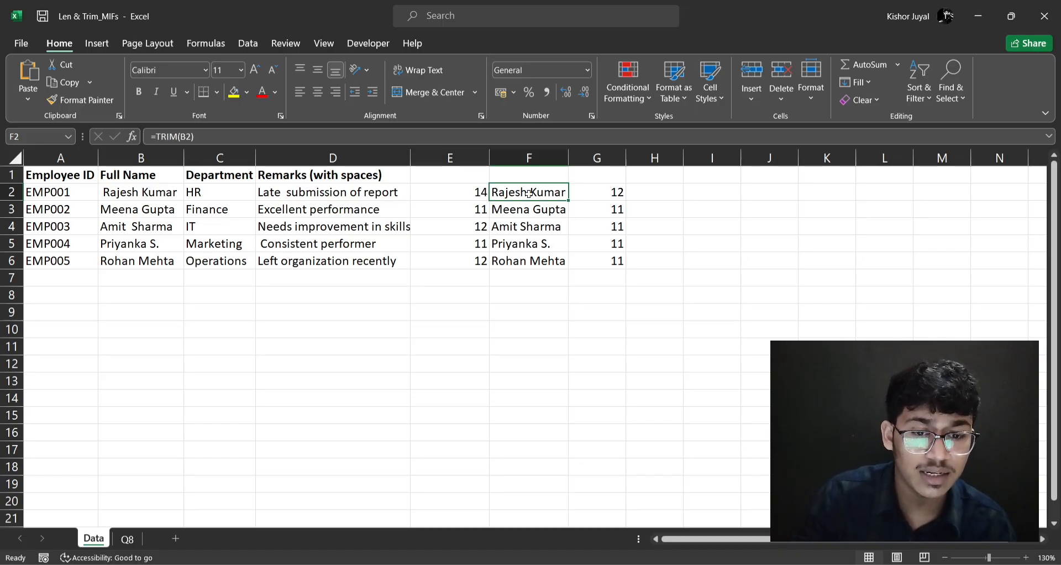
click(591, 188)
drag(481, 193, 457, 284)
key(Delete)
click(575, 273)
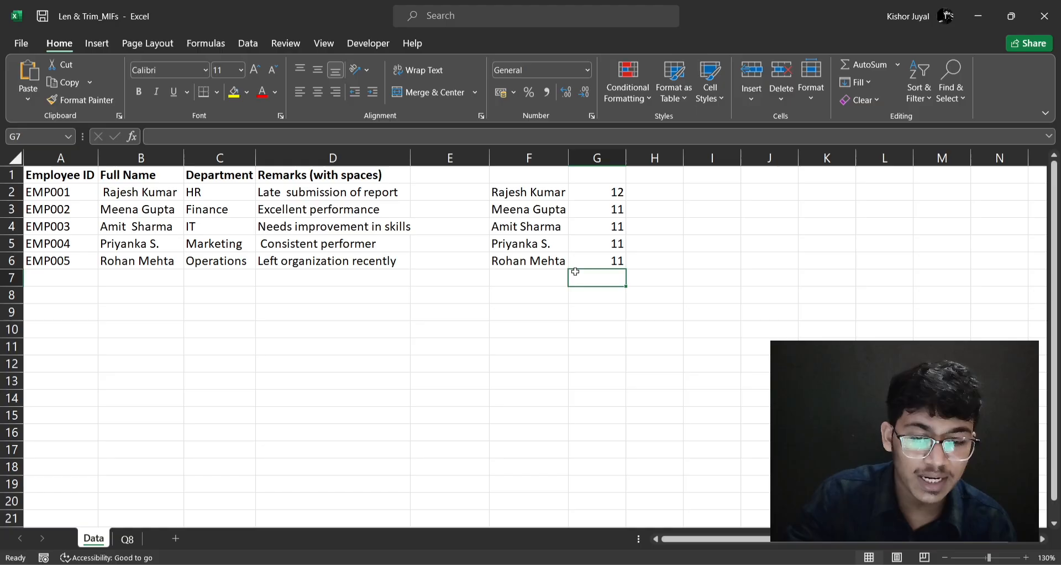
Step: Change the formula in G2 to =LEN(TRIM(B2)) so it counts the trimmed full name's characters directly
click(554, 192)
click(616, 192)
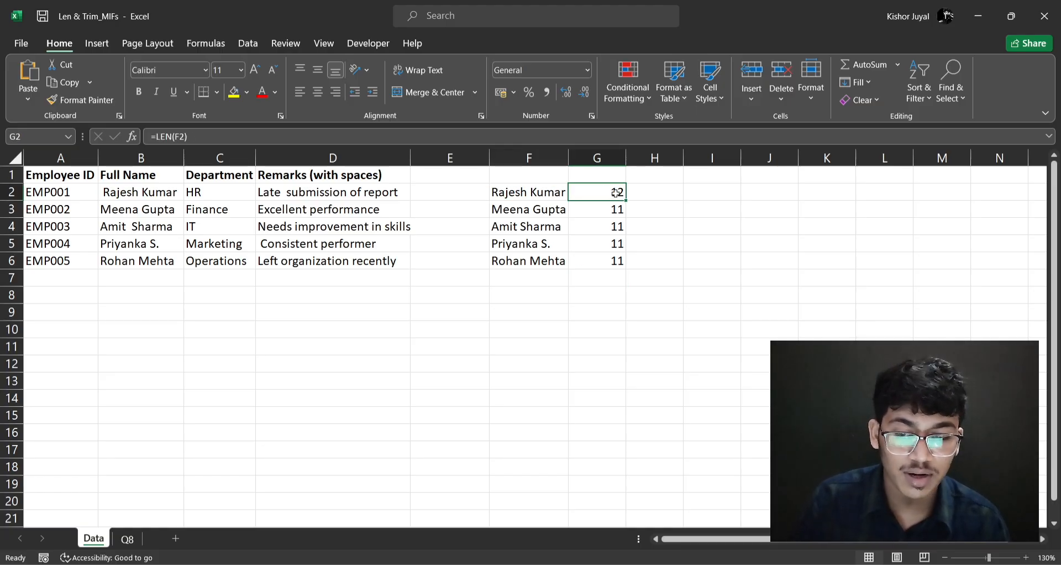
double_click(616, 192)
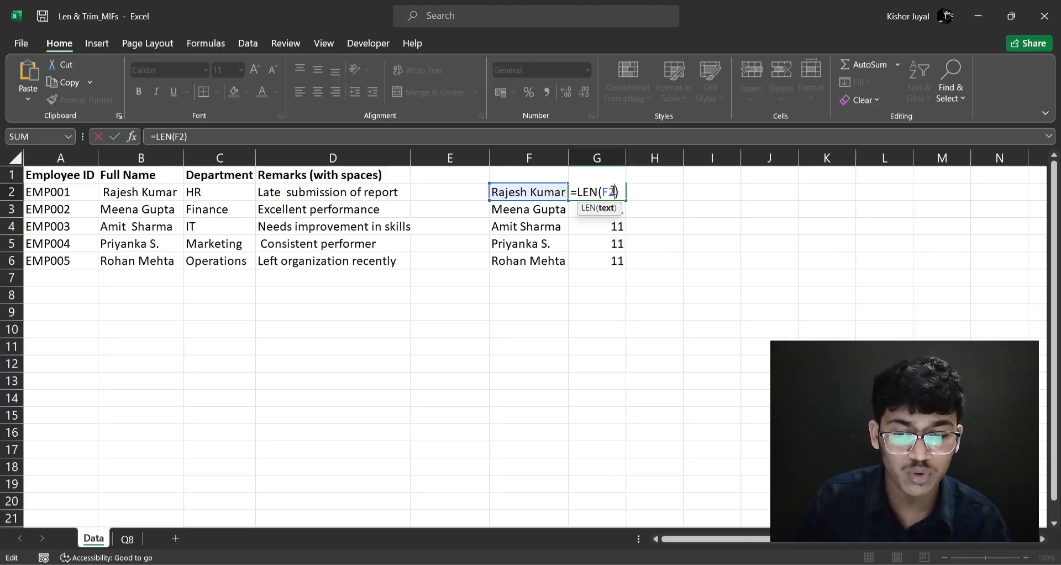
key(BackSpace)
key(BackSpace)
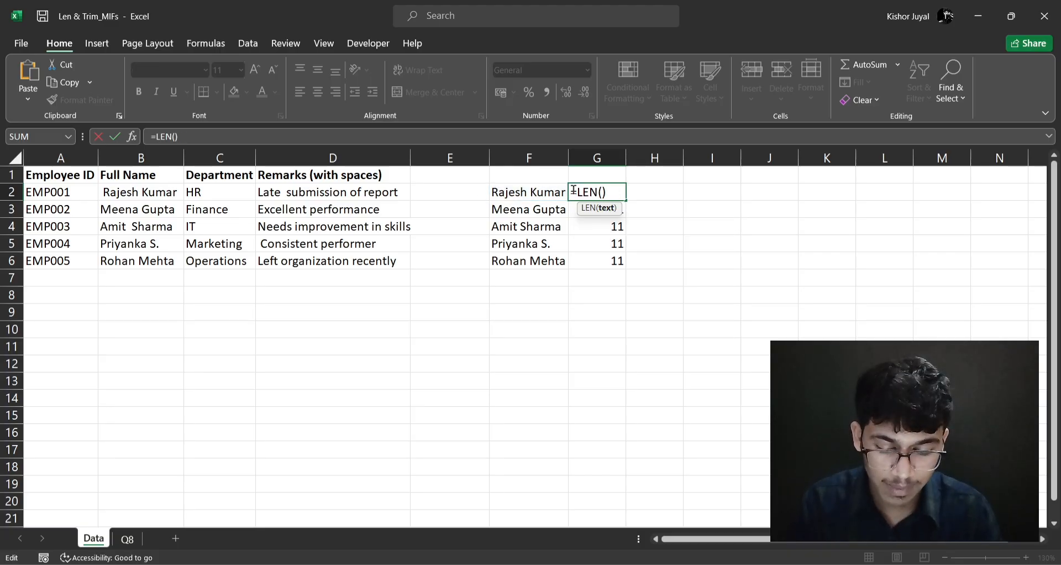
text(trim)
key(Tab)
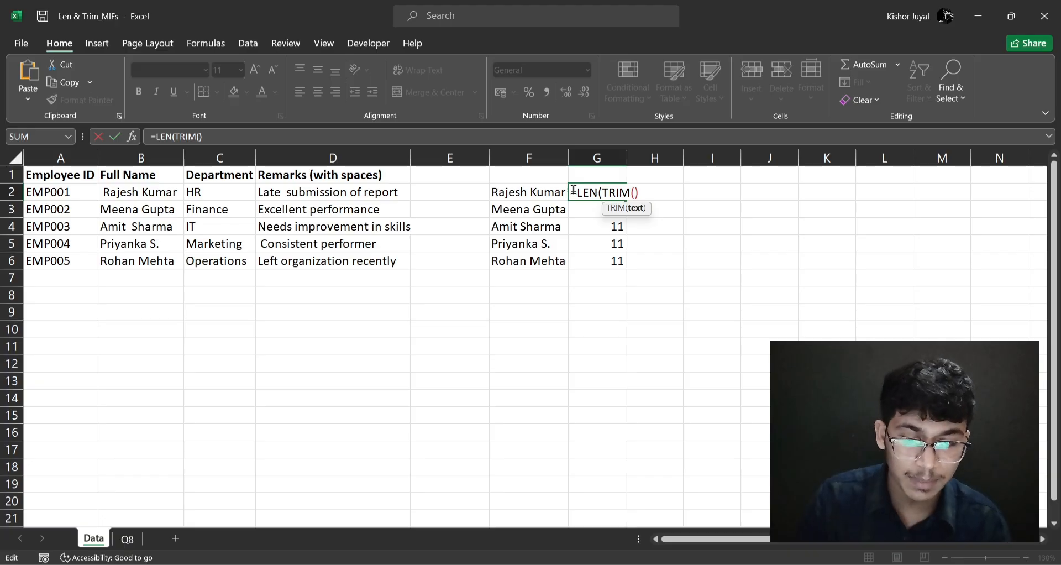
click(143, 192)
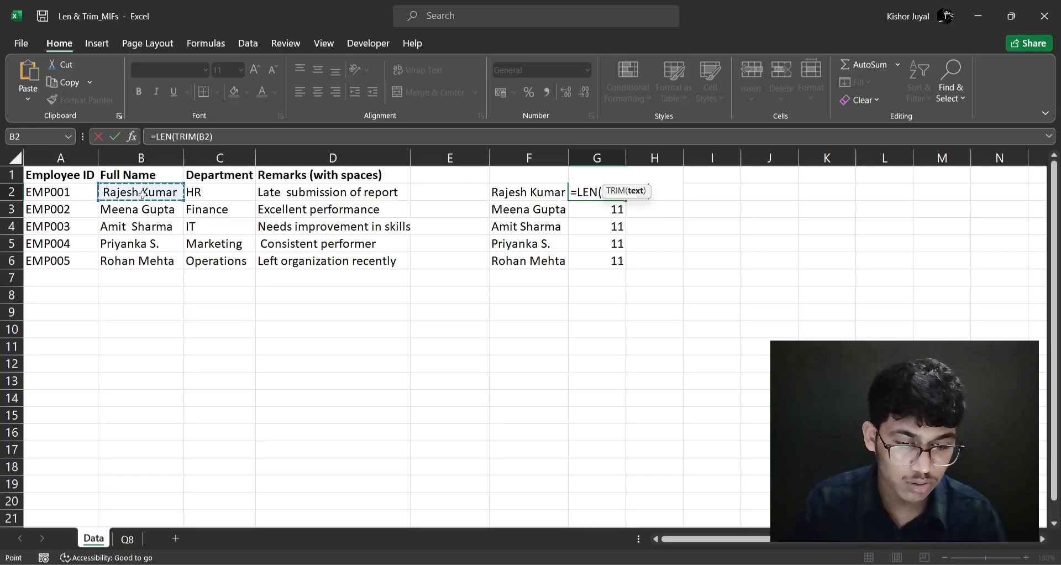
key(Return)
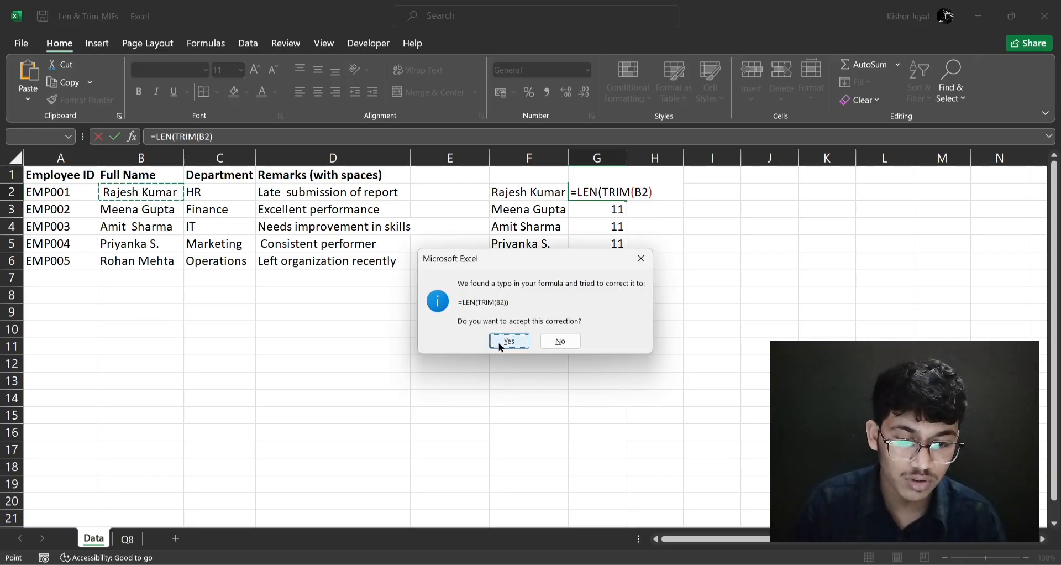
click(642, 259)
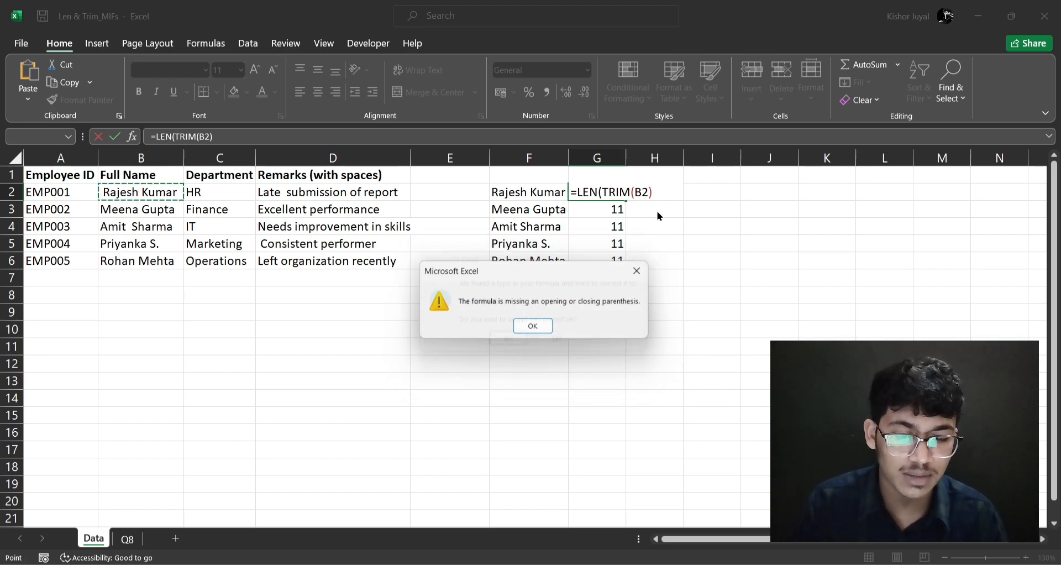
click(649, 273)
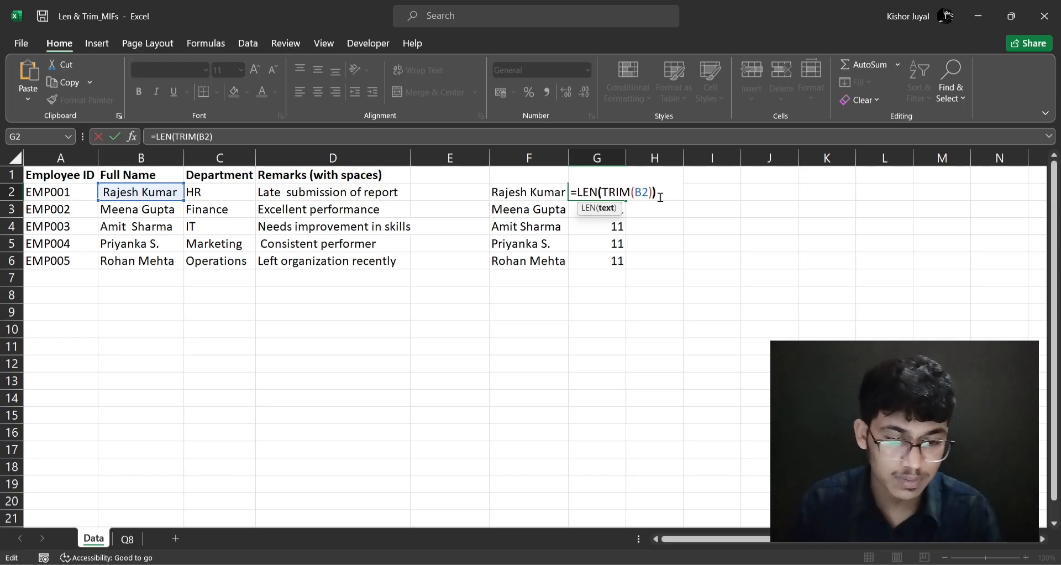
text())
key(Return)
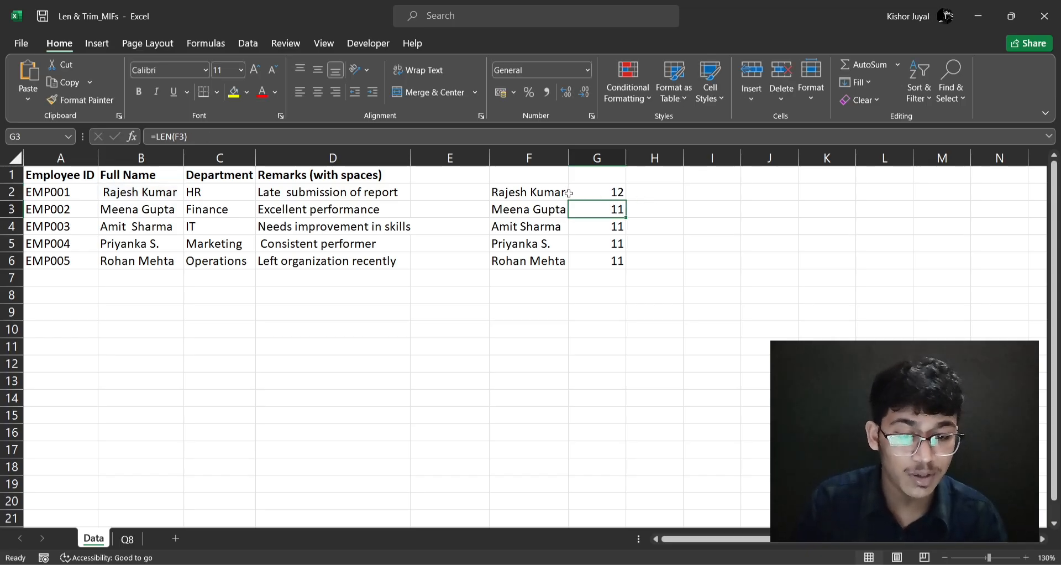
Step: Clear the TRIM formulas from F2:F6 and fill the nested LEN(TRIM) formula from G2 down to G6
drag(568, 193, 552, 263)
key(Delete)
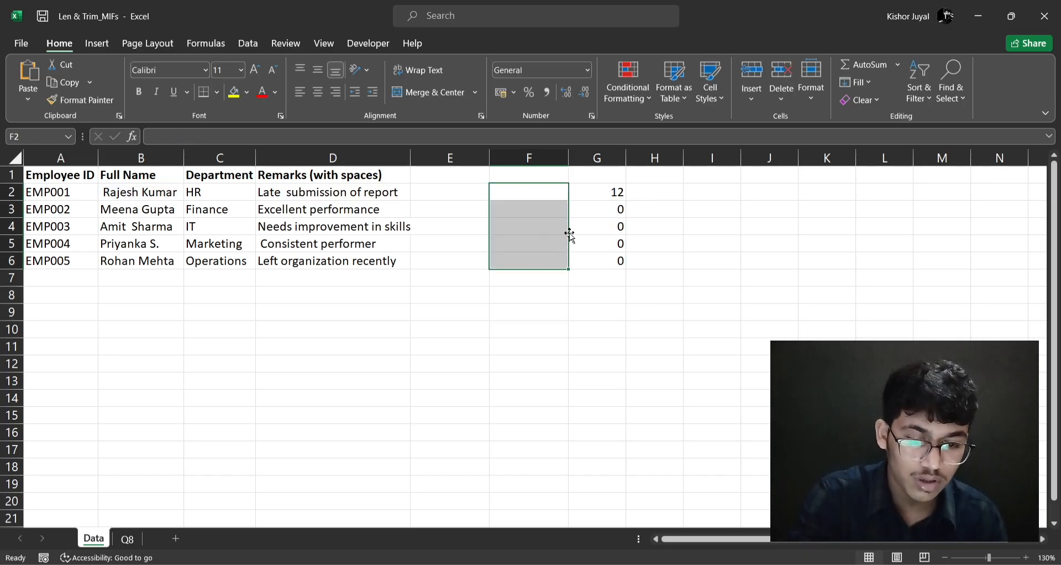
click(617, 190)
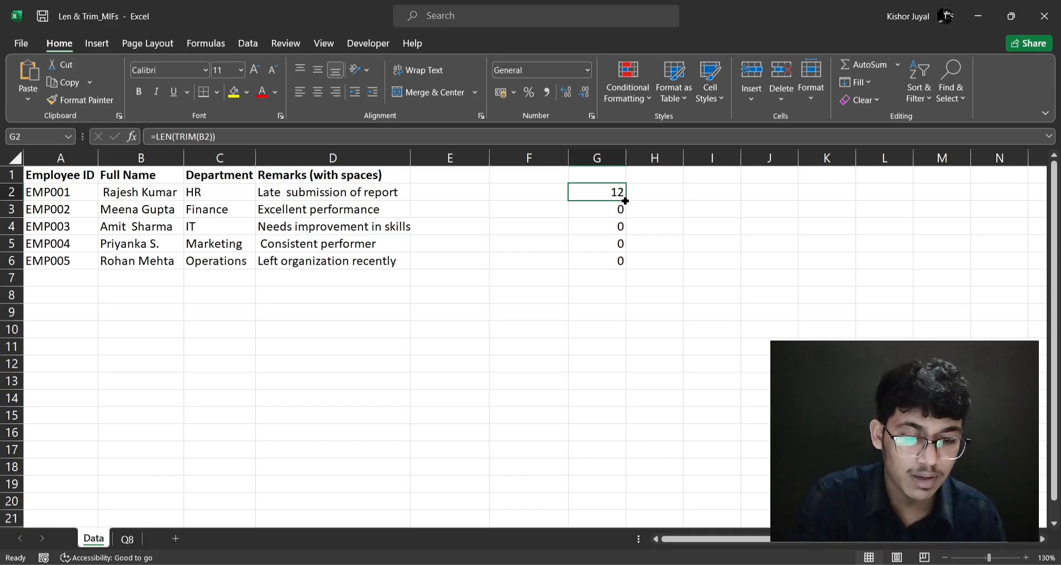
drag(625, 201, 624, 276)
click(666, 278)
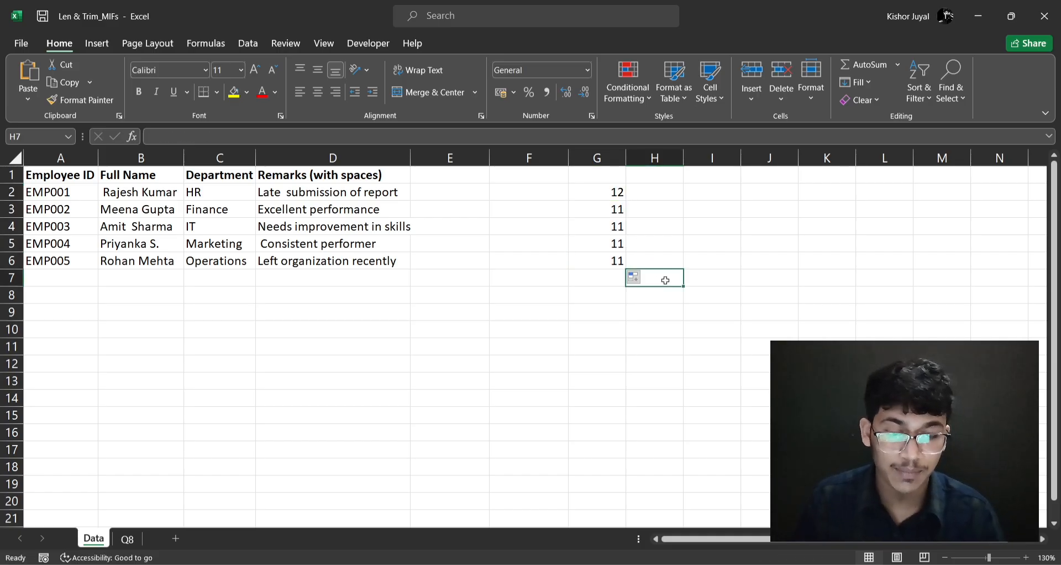
Step: Review the nested formula in G2 and check the extra-spaces question on the Q8 sheet, returning to the Data sheet
click(594, 189)
double_click(600, 191)
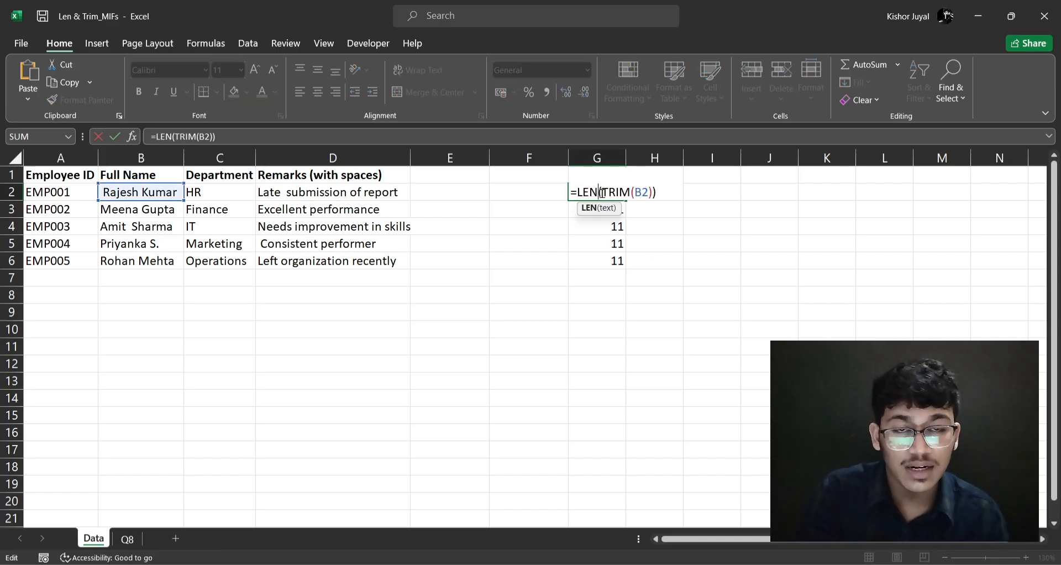
key(Escape)
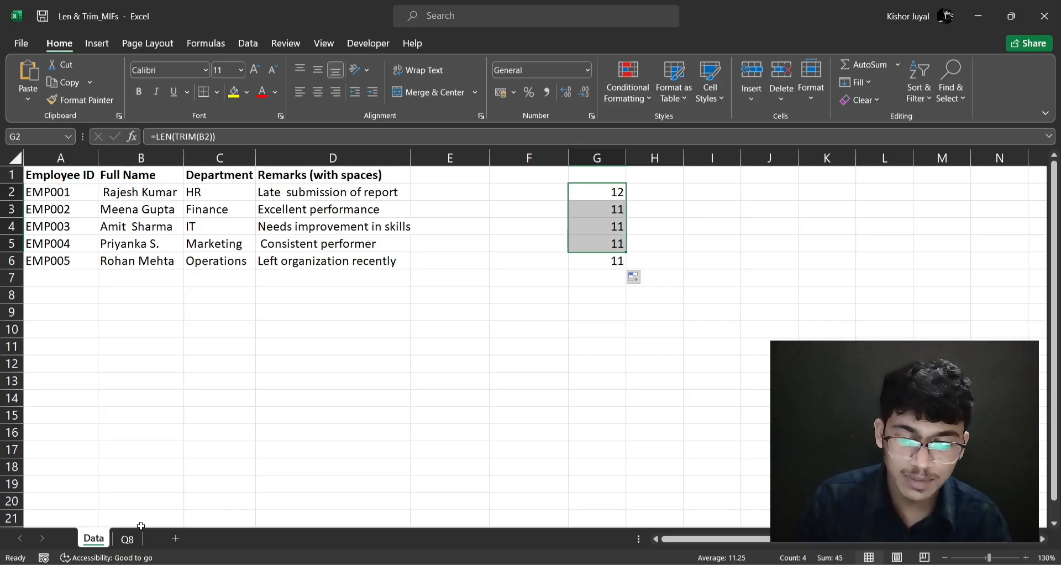
click(127, 539)
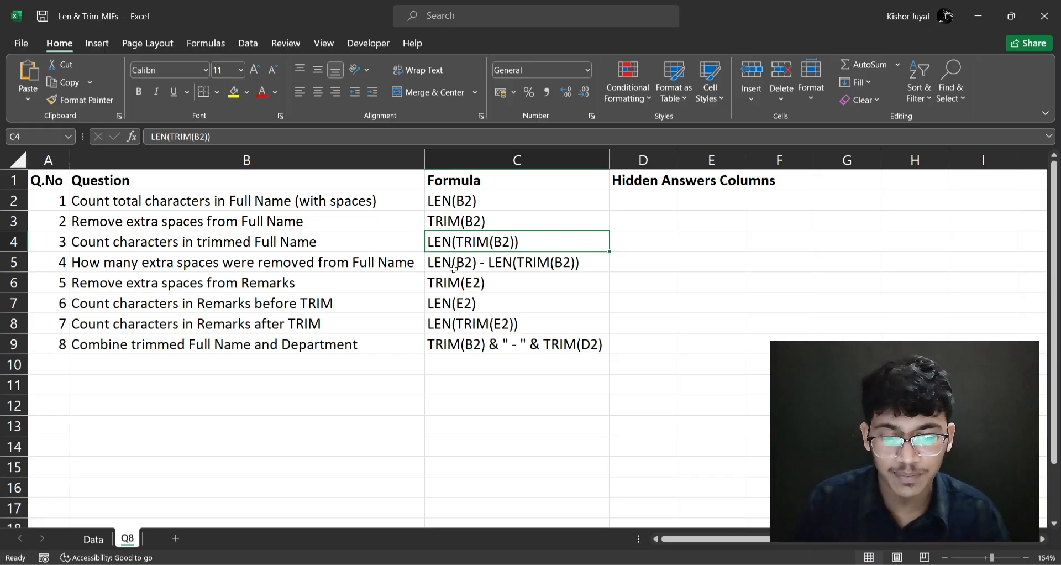
click(100, 539)
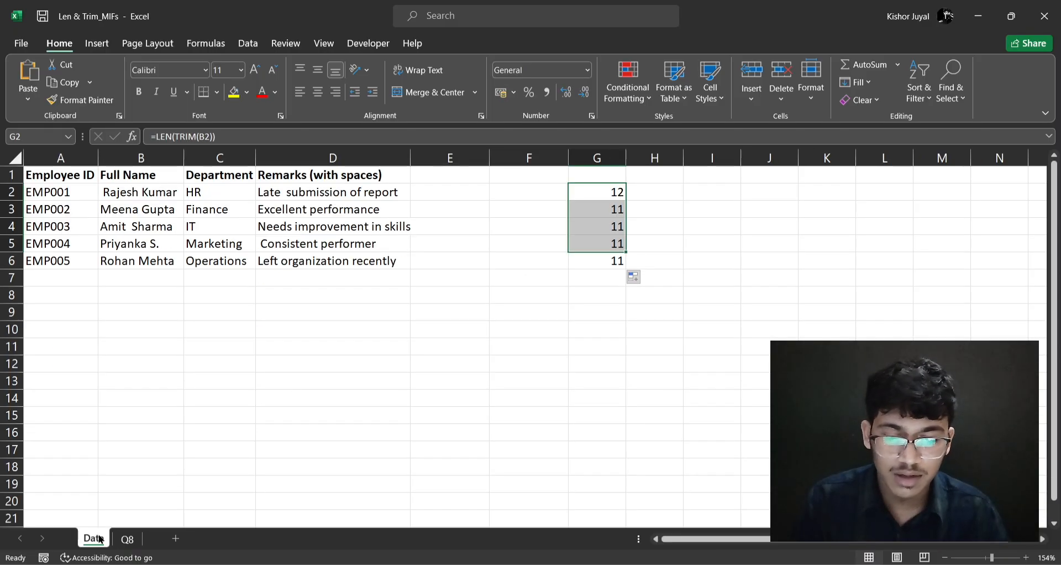
click(483, 193)
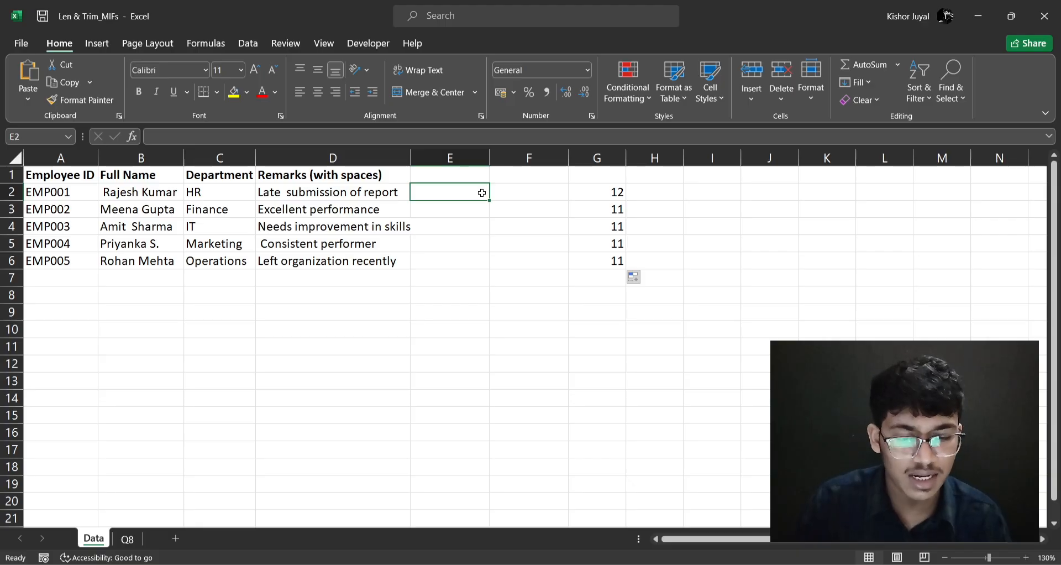
double_click(602, 194)
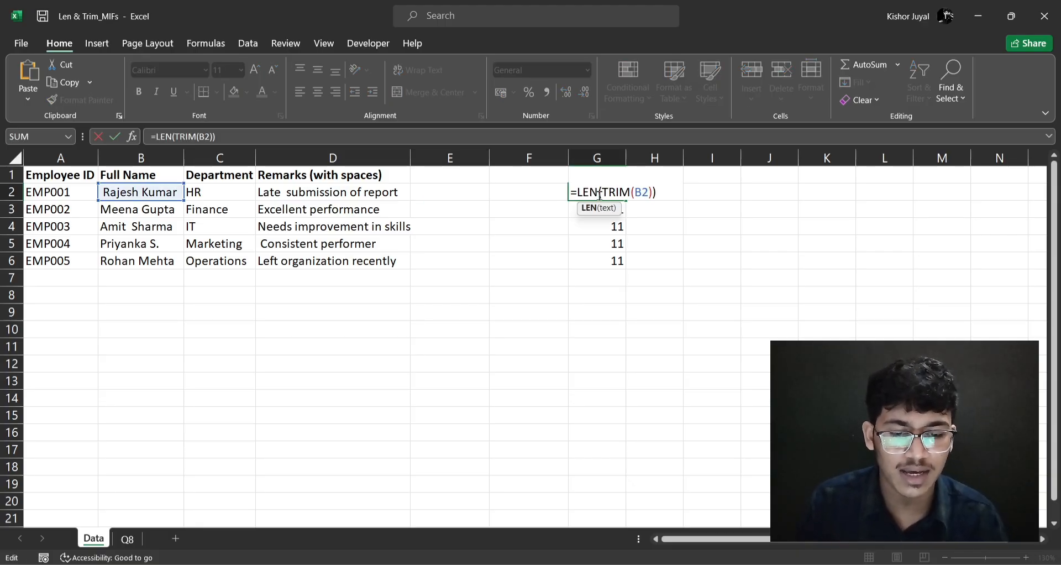
Step: Calculate the number of extra spaces removed from the full name with =LEN(B2) - LEN(TRIM(B2)) in cell F2
click(535, 194)
text(=el)
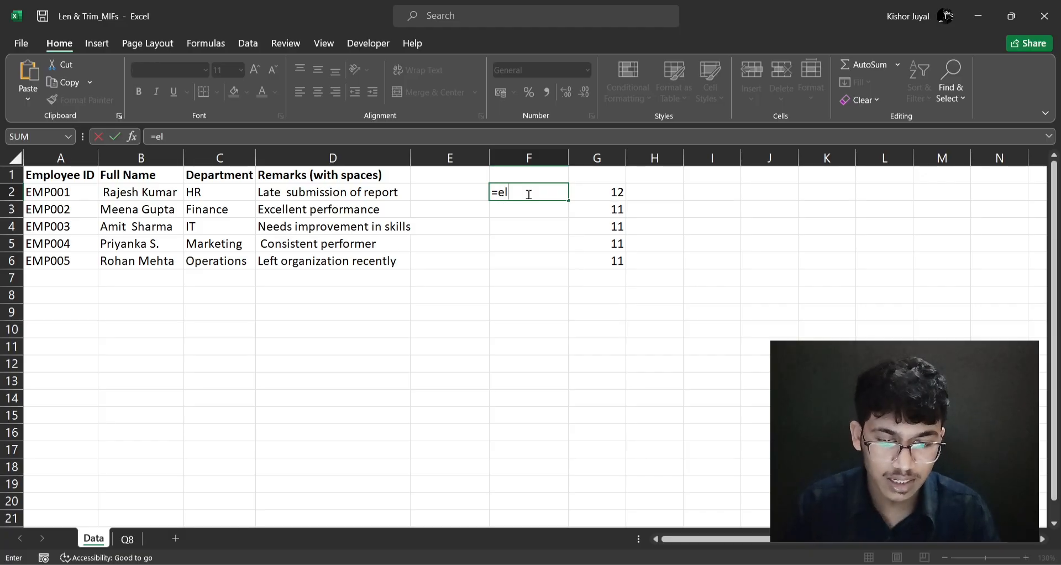
key(BackSpace)
key(BackSpace)
text(len)
key(Tab)
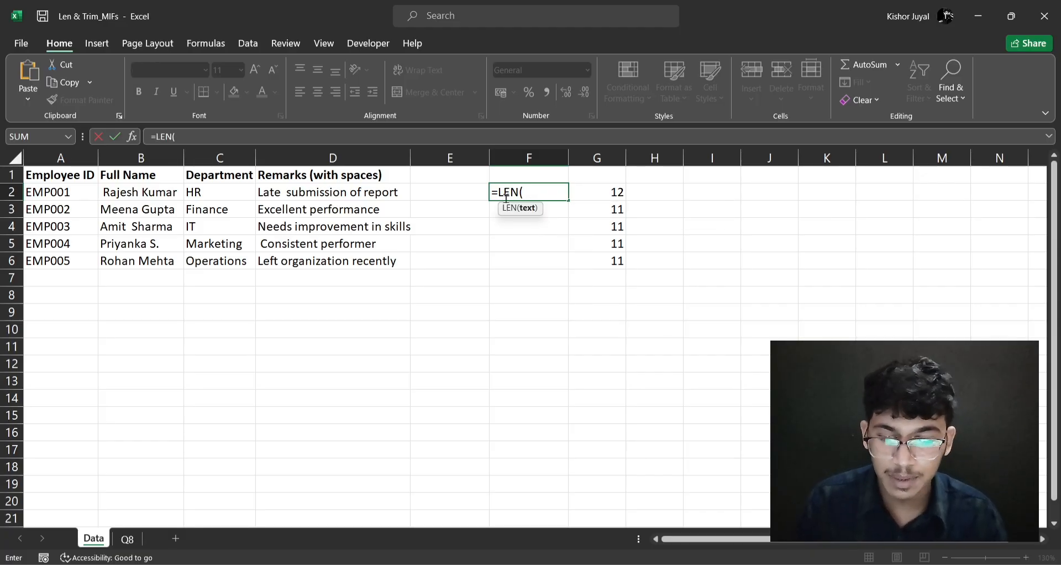
click(178, 192)
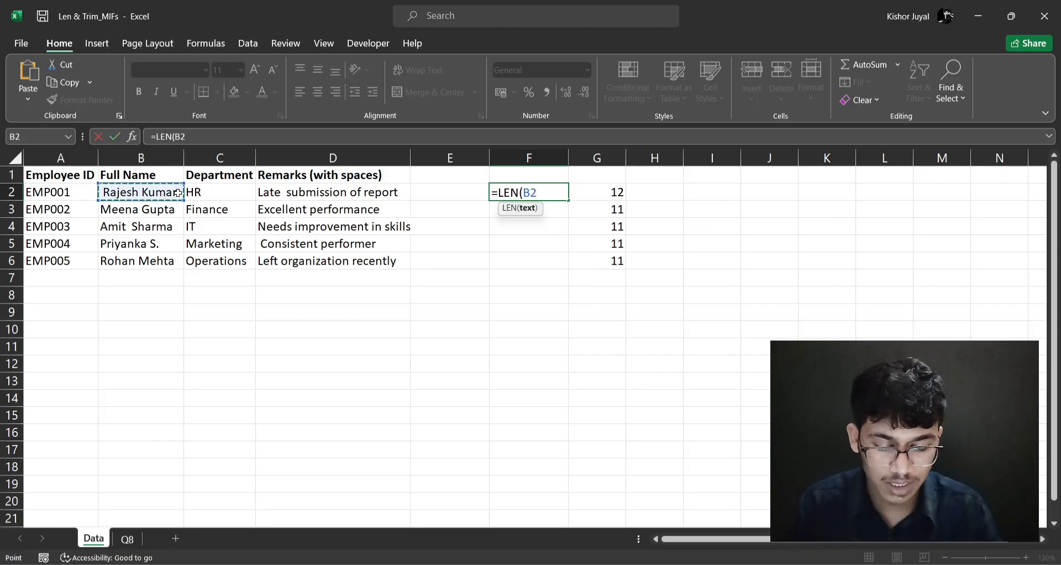
text())
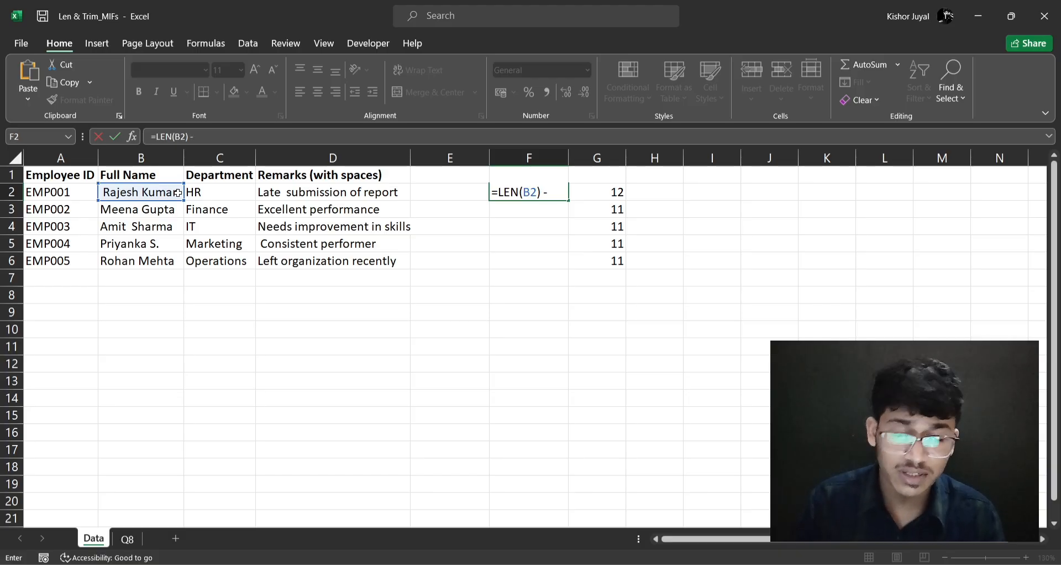
text( - len)
key(Tab)
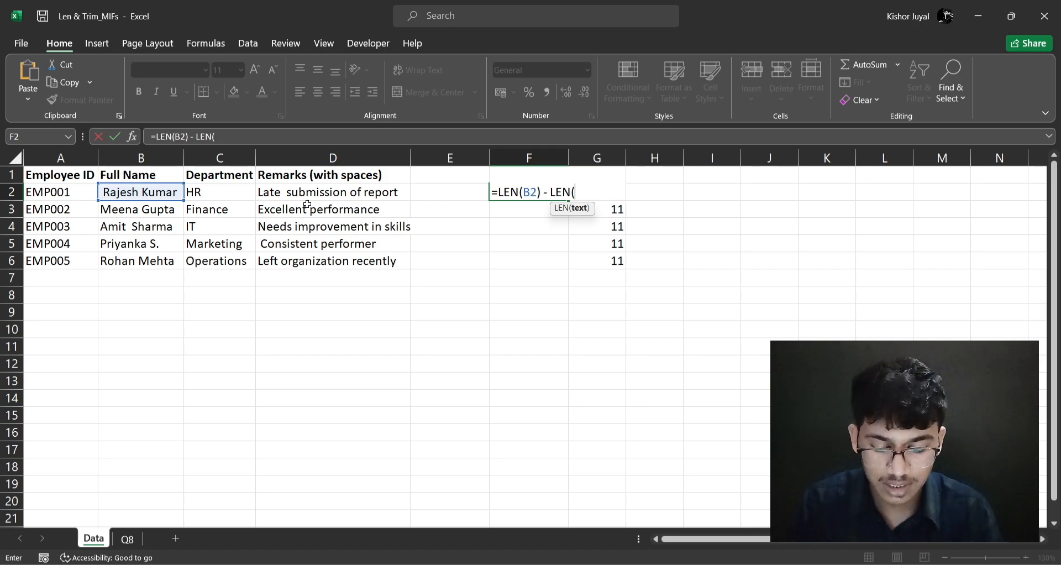
text(trin)
key(BackSpace)
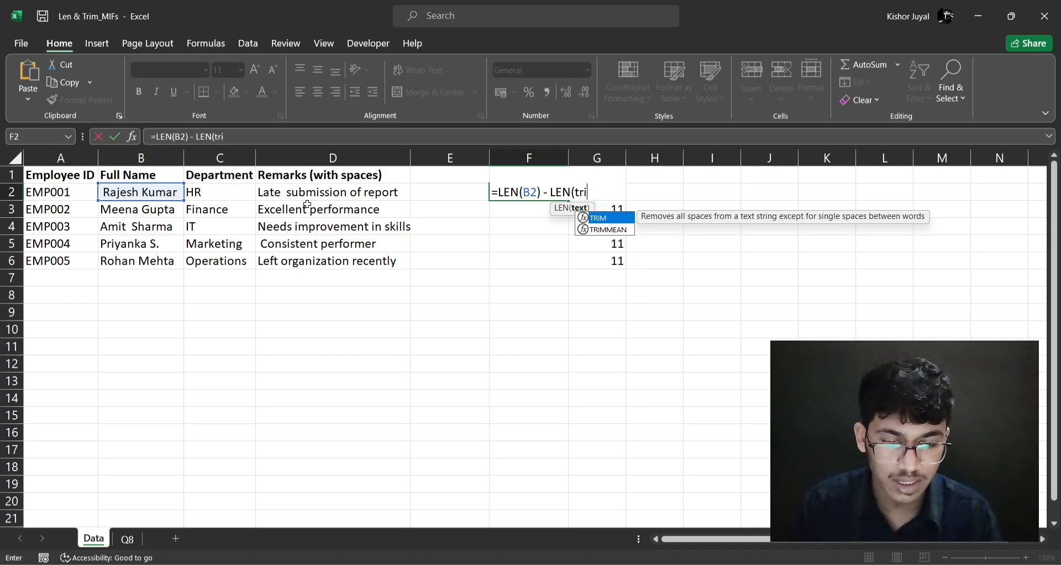
text(m)
key(Tab)
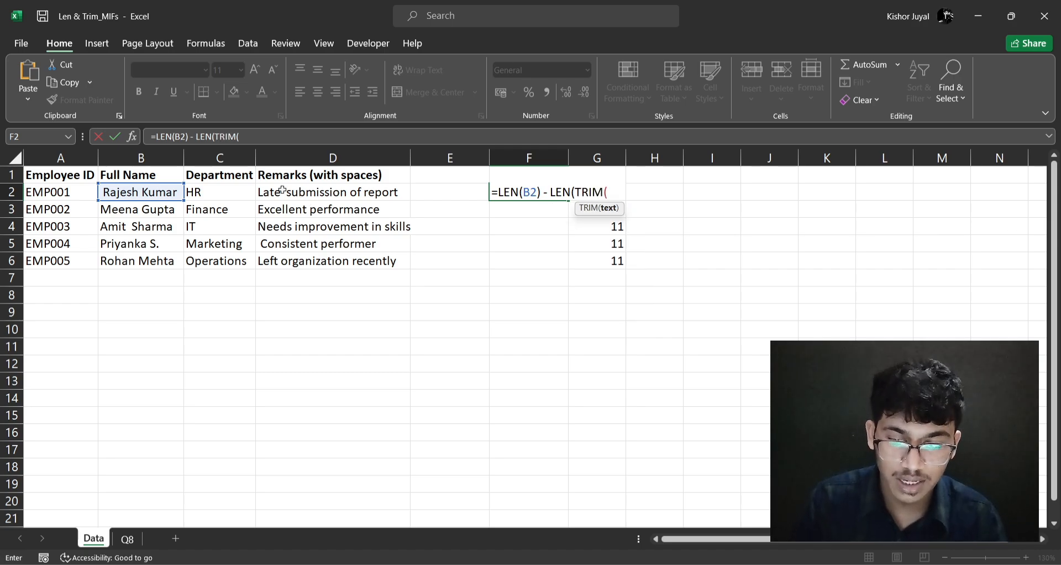
click(132, 195)
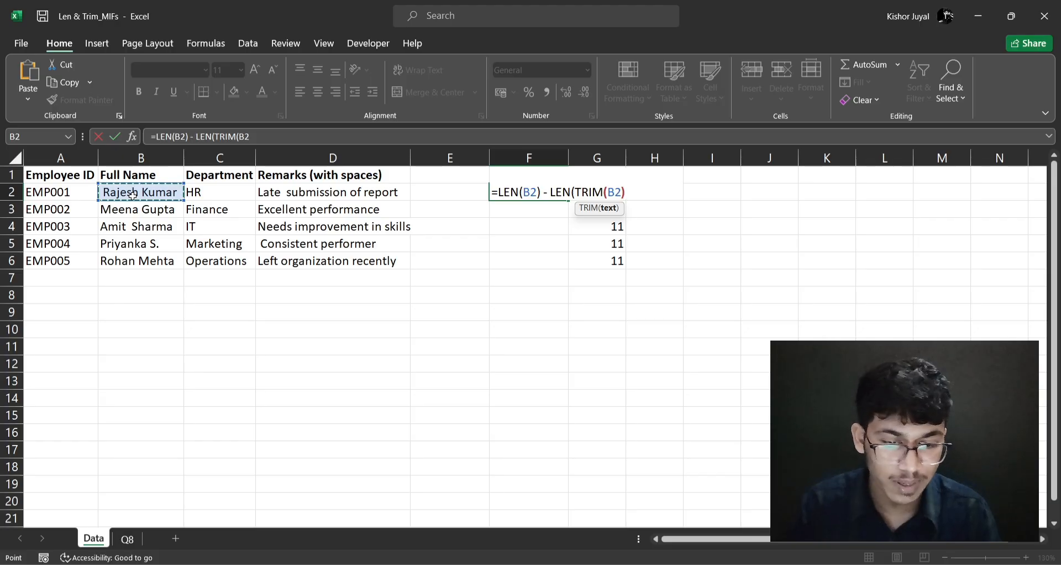
text()))
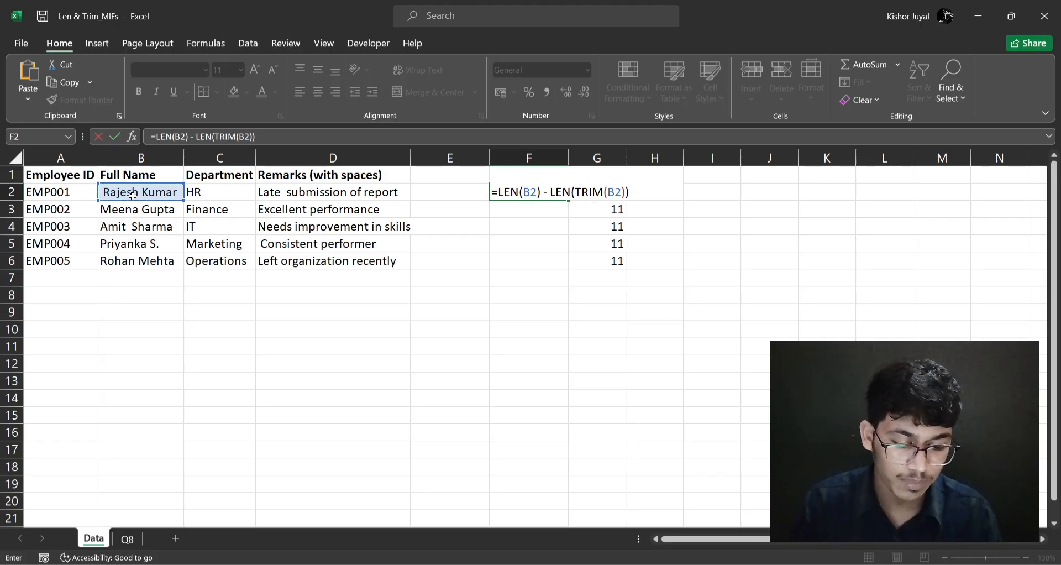
key(Return)
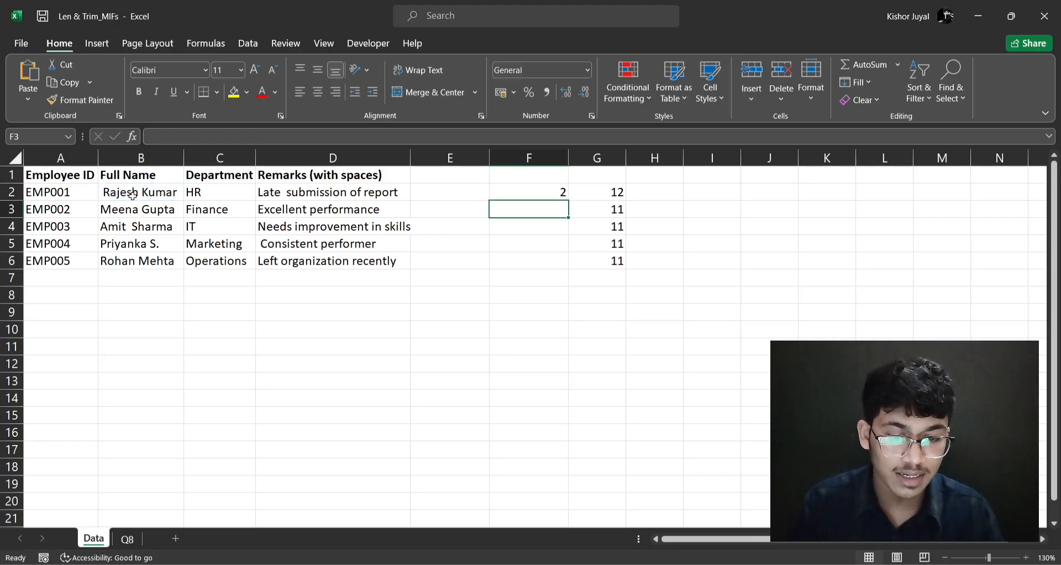
Step: Review both LEN parts of the extra-spaces formula in F2 and check question 8 with its formula on the Q8 sheet
double_click(522, 192)
drag(540, 194, 497, 192)
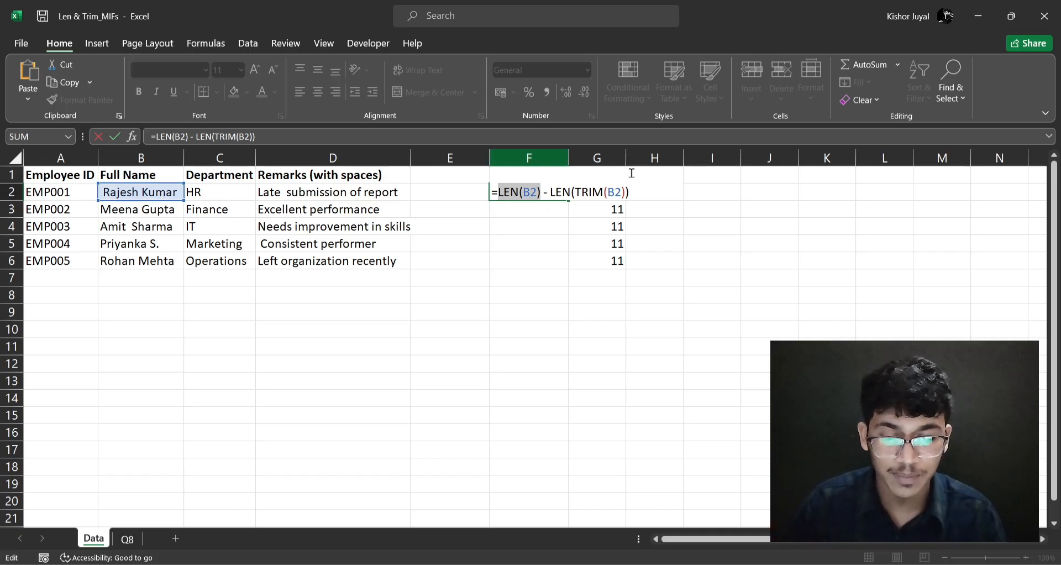
drag(575, 193, 625, 192)
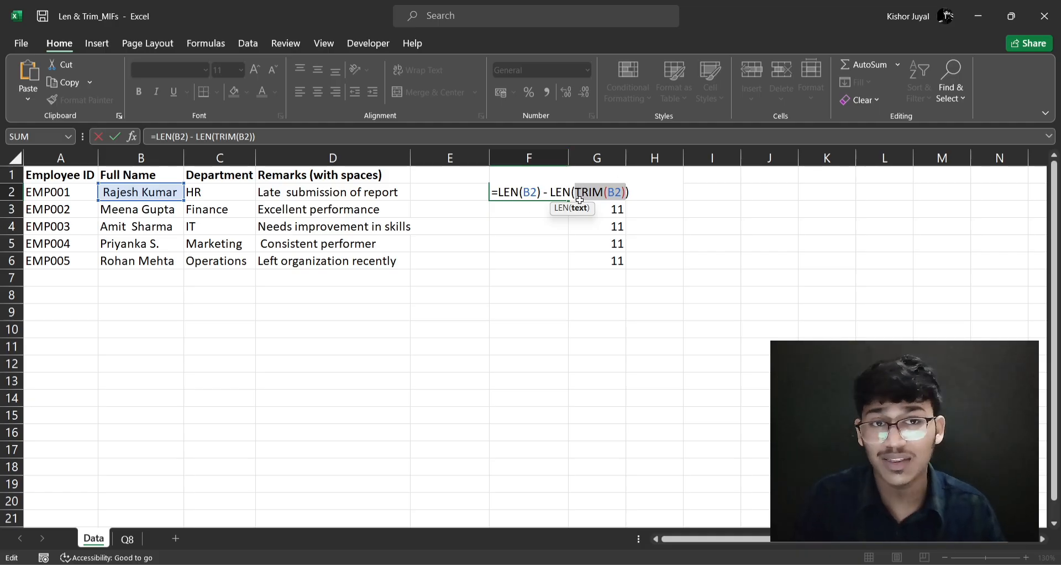
key(ctrl+Return)
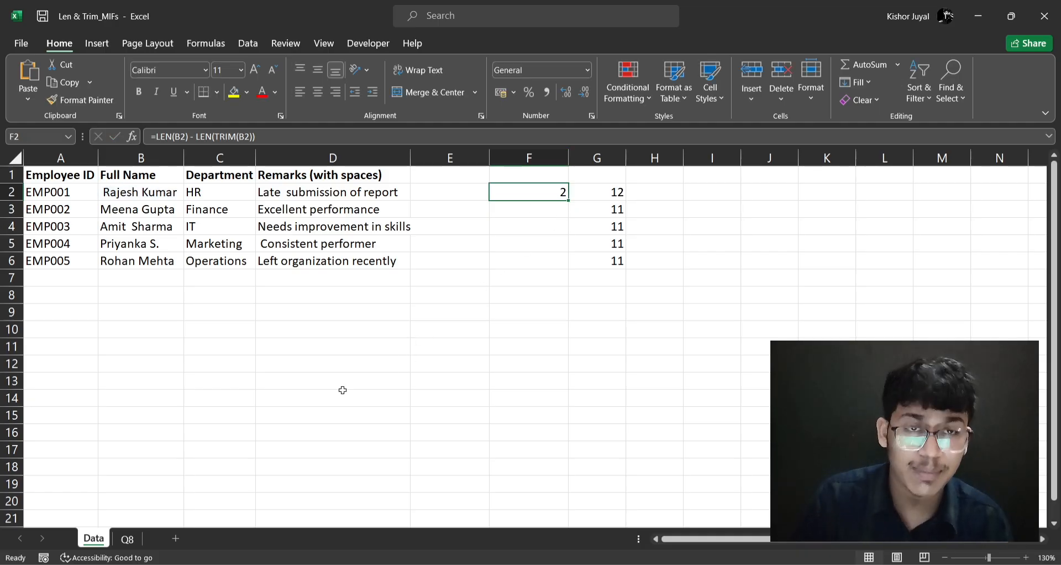
click(126, 540)
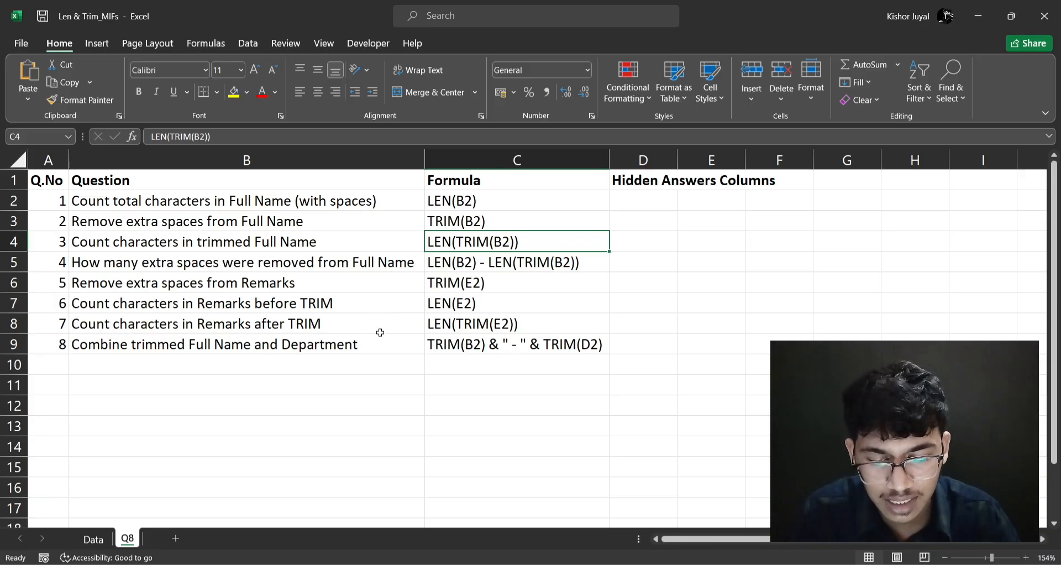
click(318, 343)
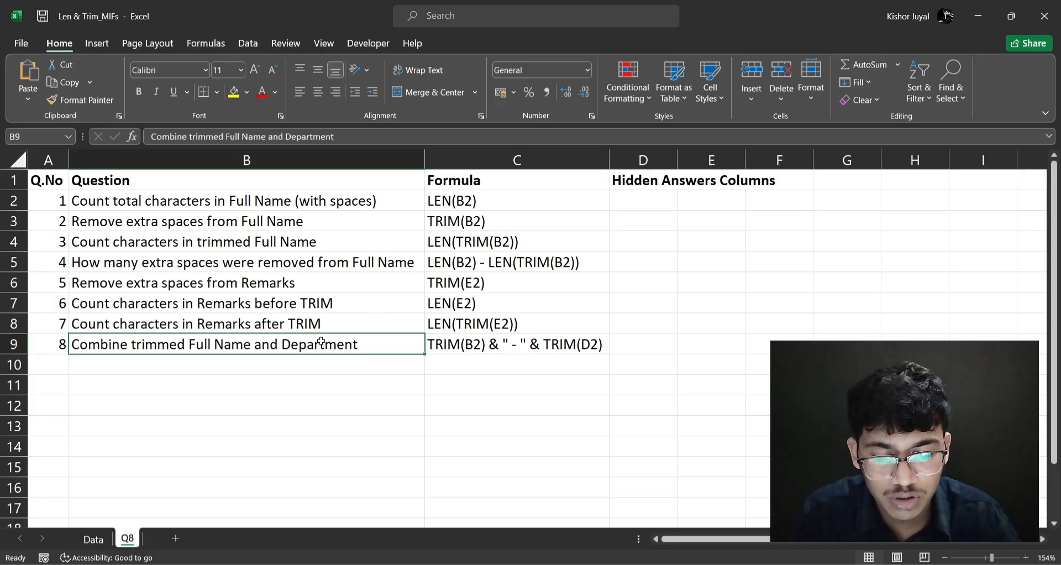
click(494, 347)
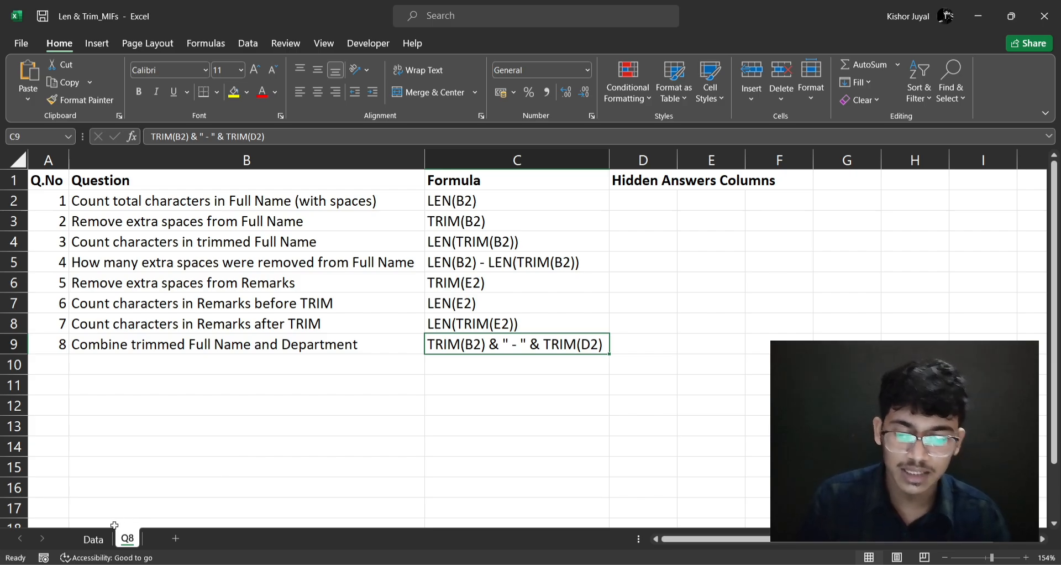
Step: Return to the Data sheet and clear the earlier results from F2:H6
click(93, 539)
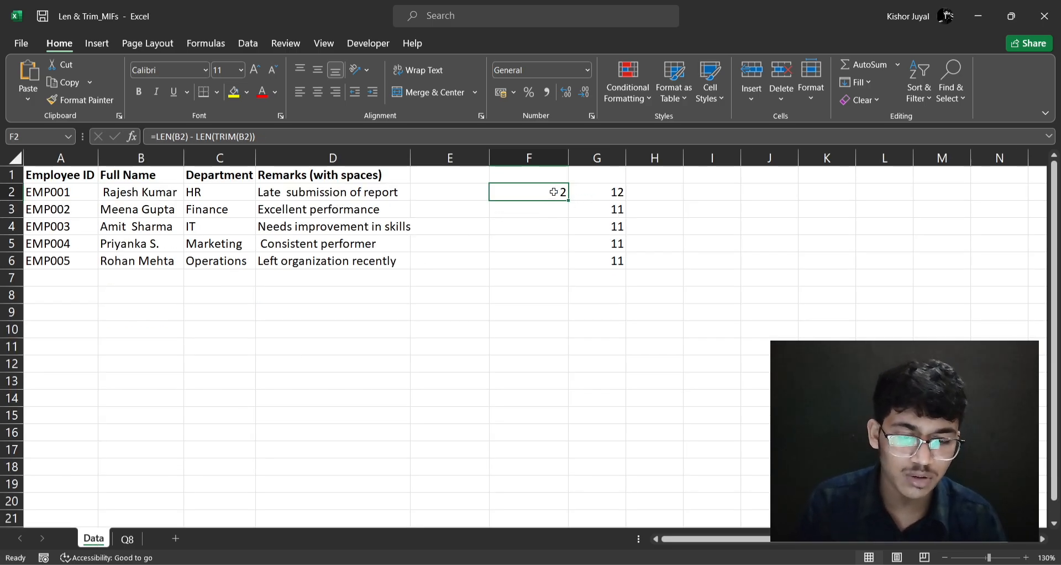
drag(554, 192, 636, 264)
key(Delete)
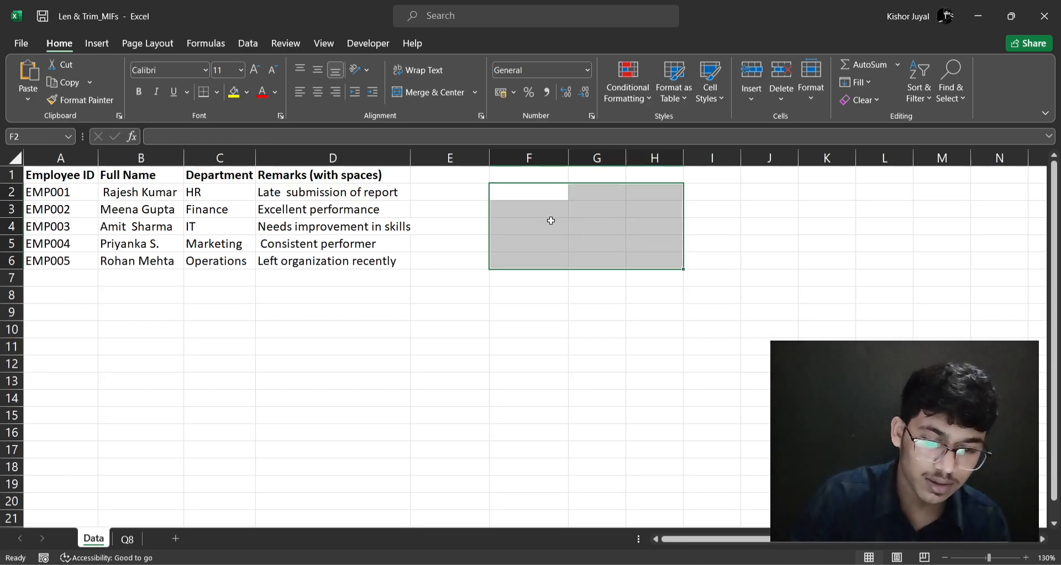
Step: Combine the trimmed full name and department in cell F2 with =TRIM(B2) & "-" & TRIM(C2)
click(525, 192)
text(=trim)
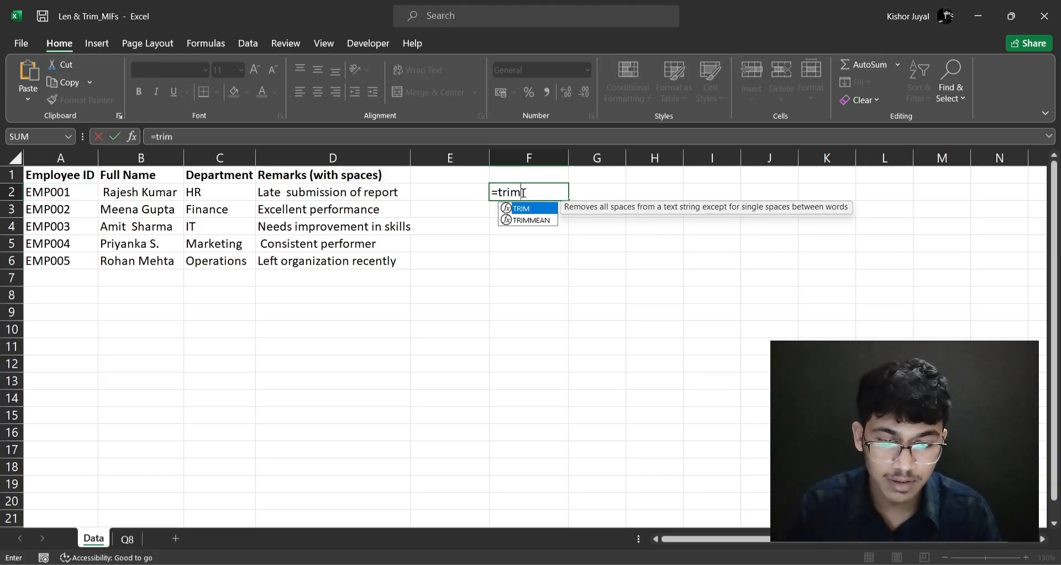
key(Tab)
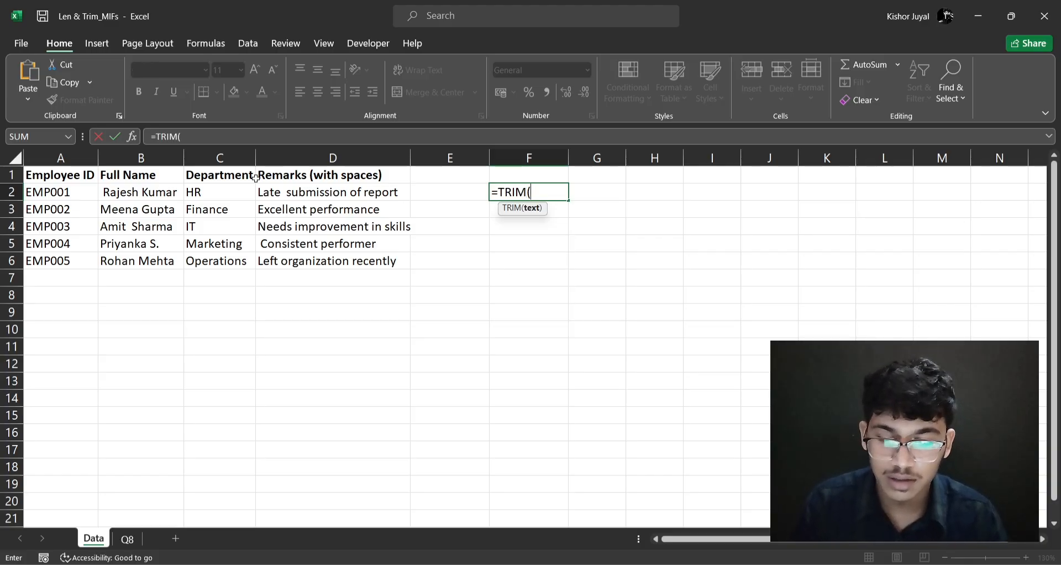
click(171, 195)
text())
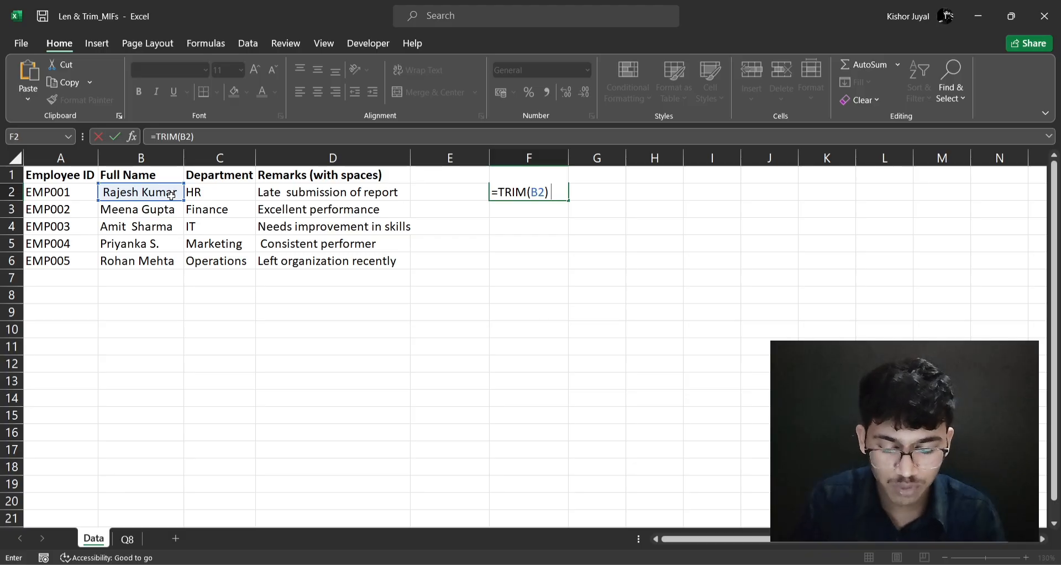
text(& )
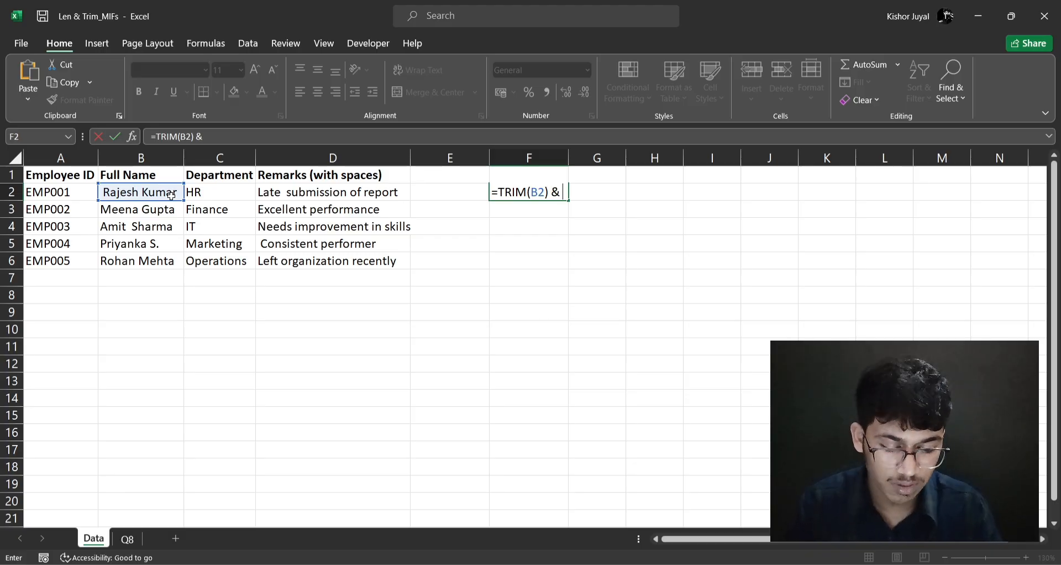
text("-")
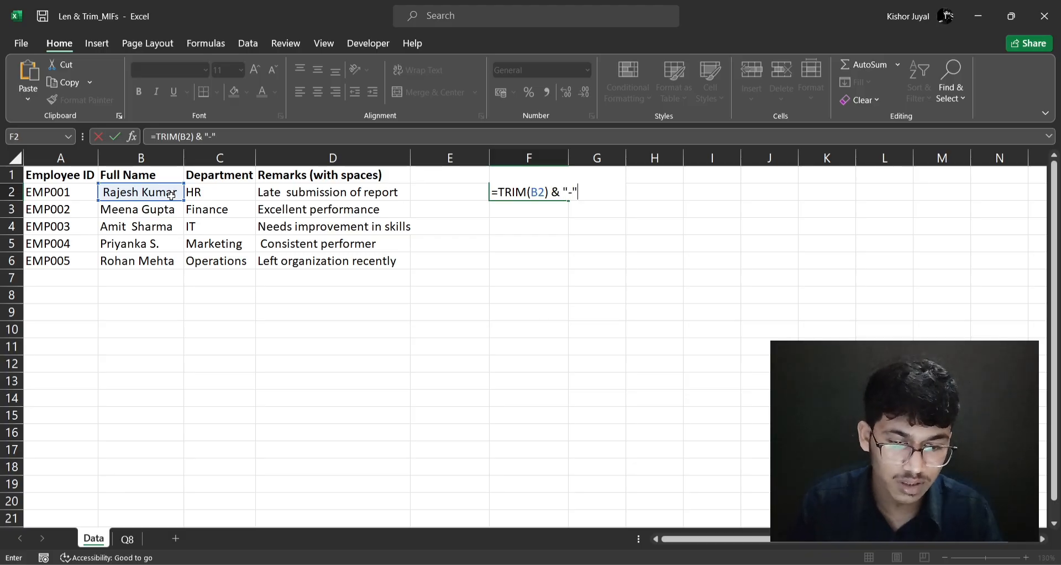
text(-" &)
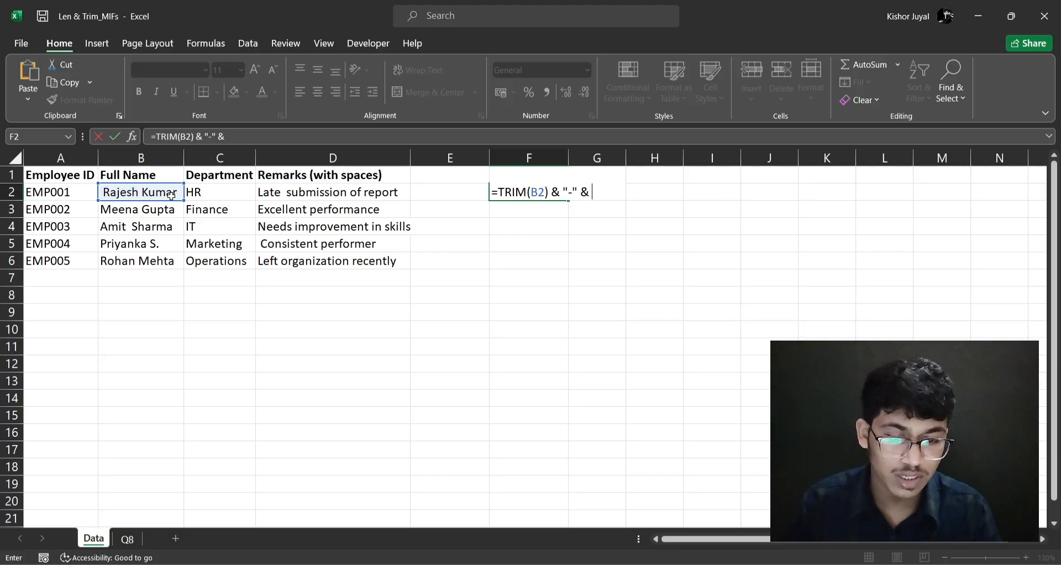
text( tr)
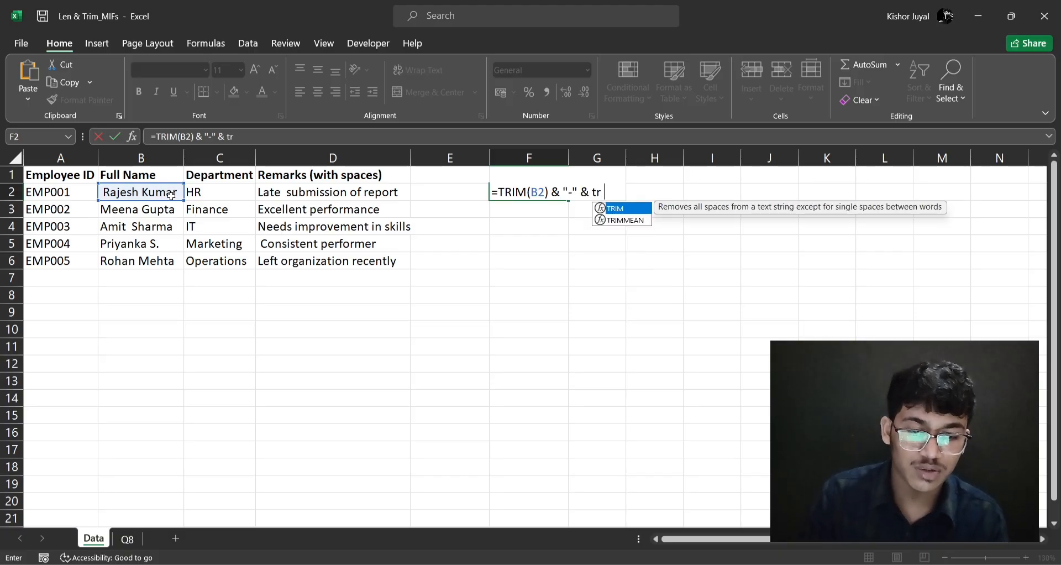
key(Tab)
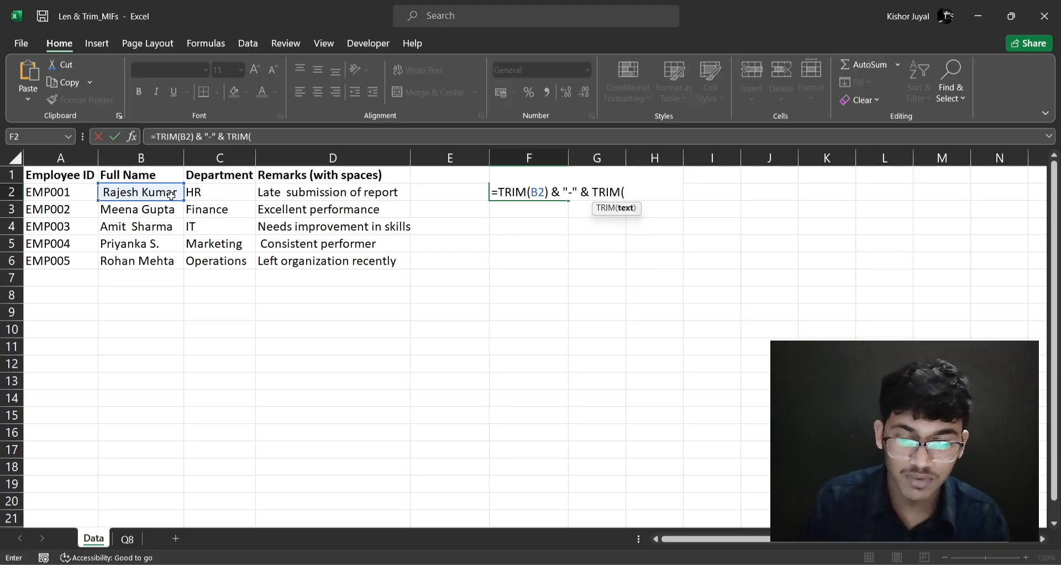
click(203, 191)
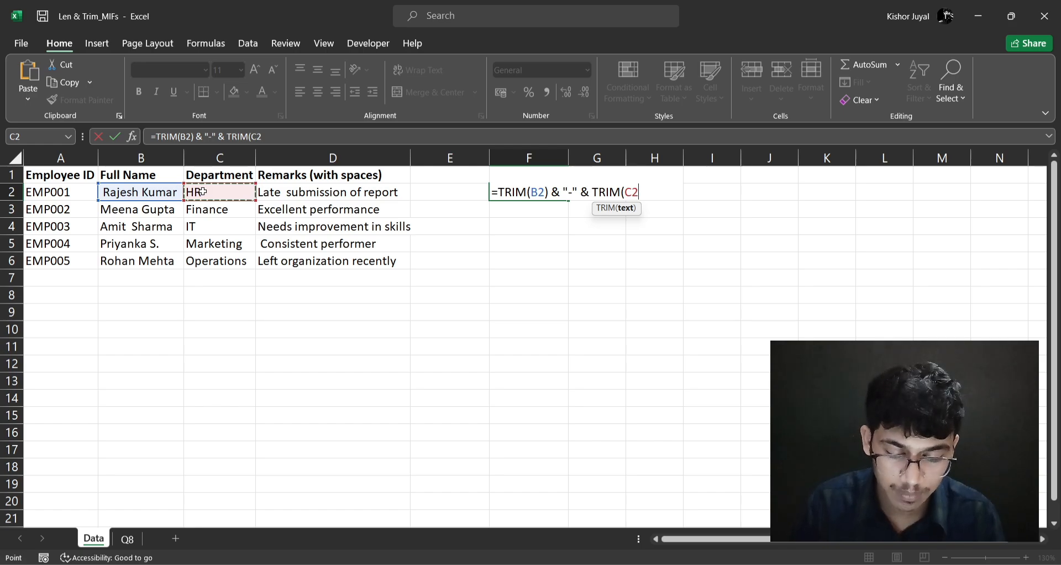
text())
key(Return)
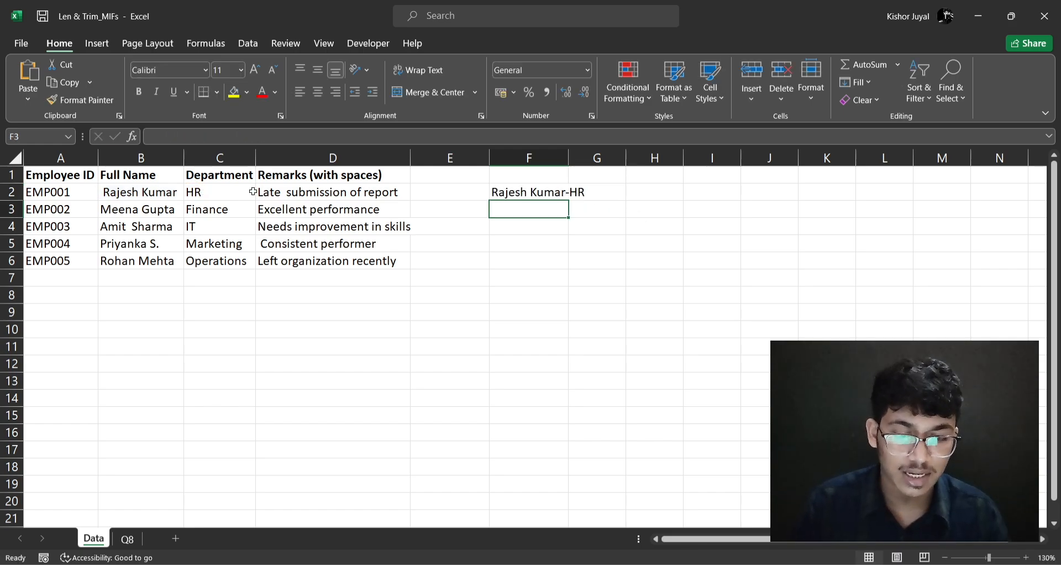
Step: Add a space on each side of the hyphen in F2, making the formula =TRIM(B2) & " - " & TRIM(C2)
click(539, 192)
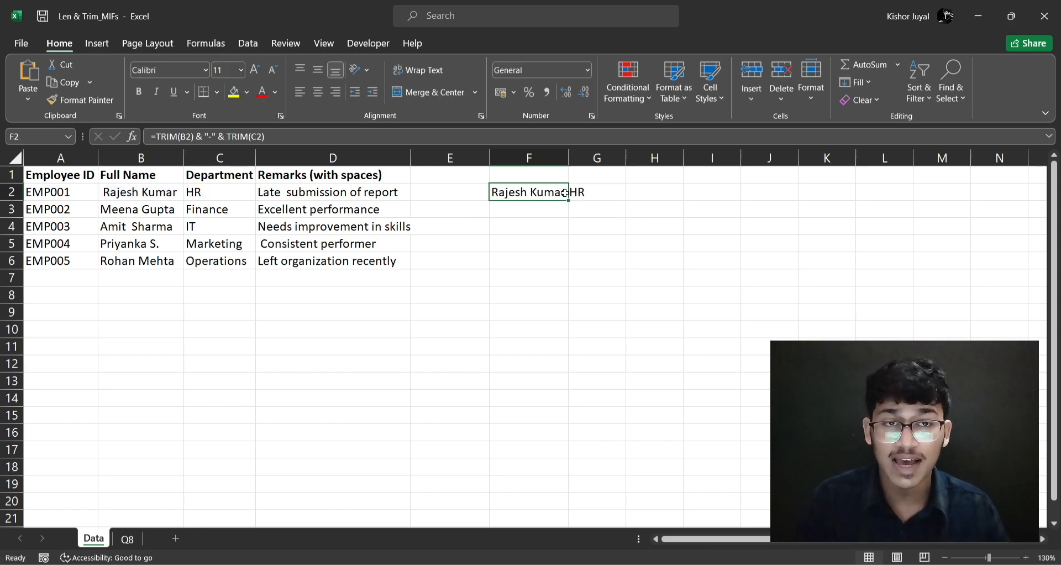
click(538, 213)
click(525, 190)
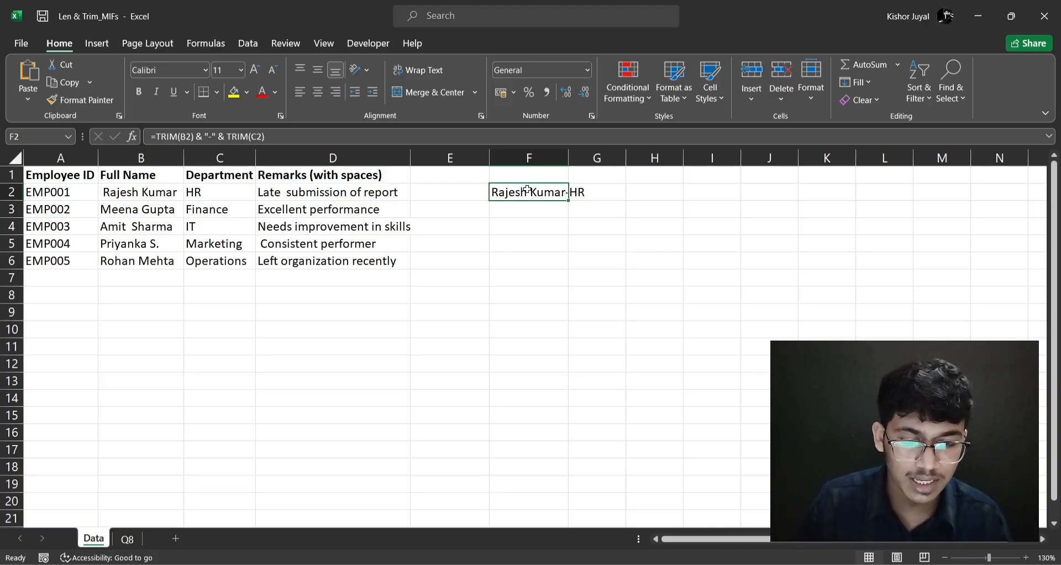
click(558, 220)
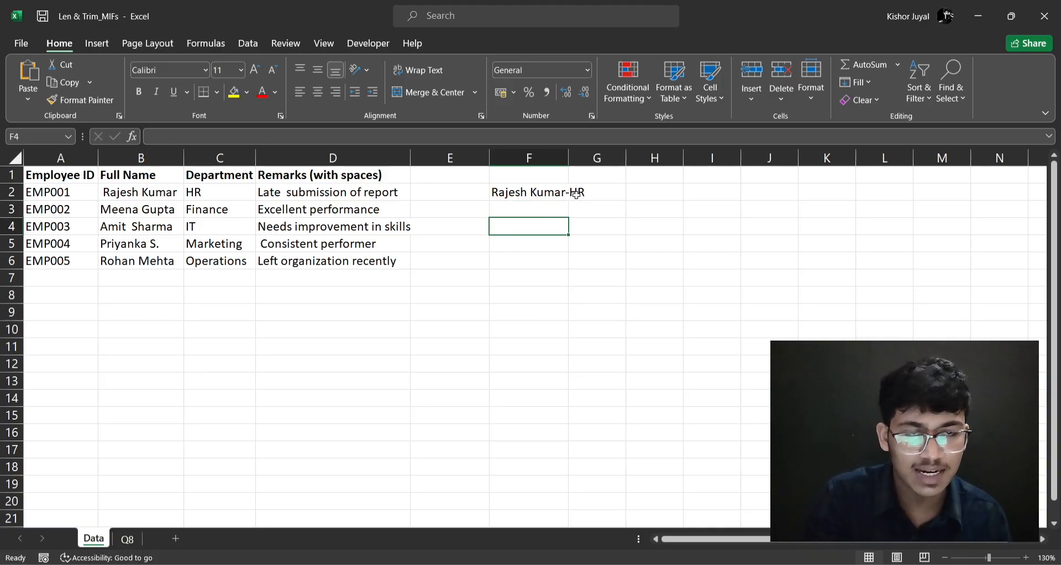
click(547, 188)
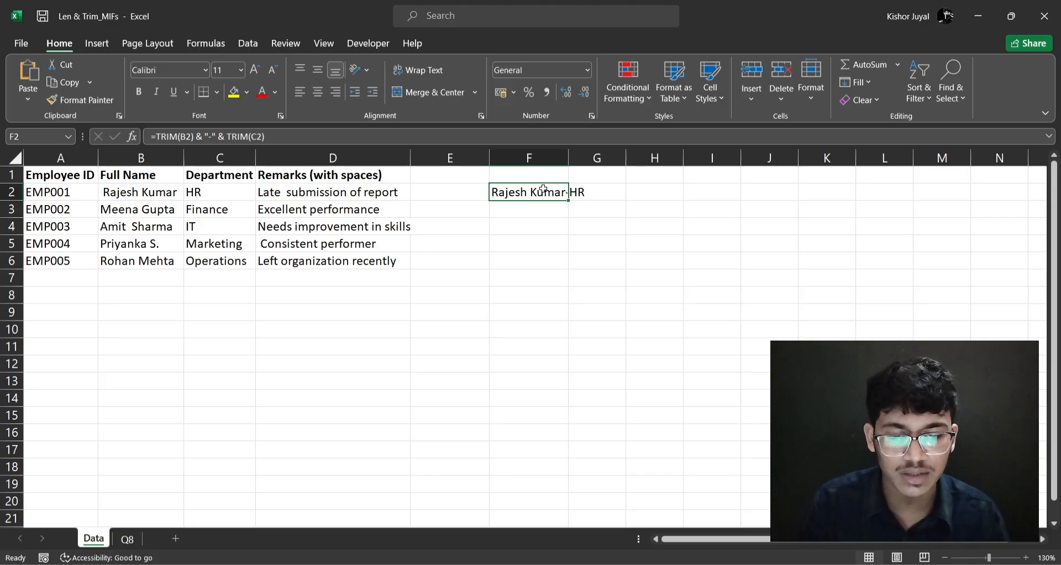
double_click(544, 191)
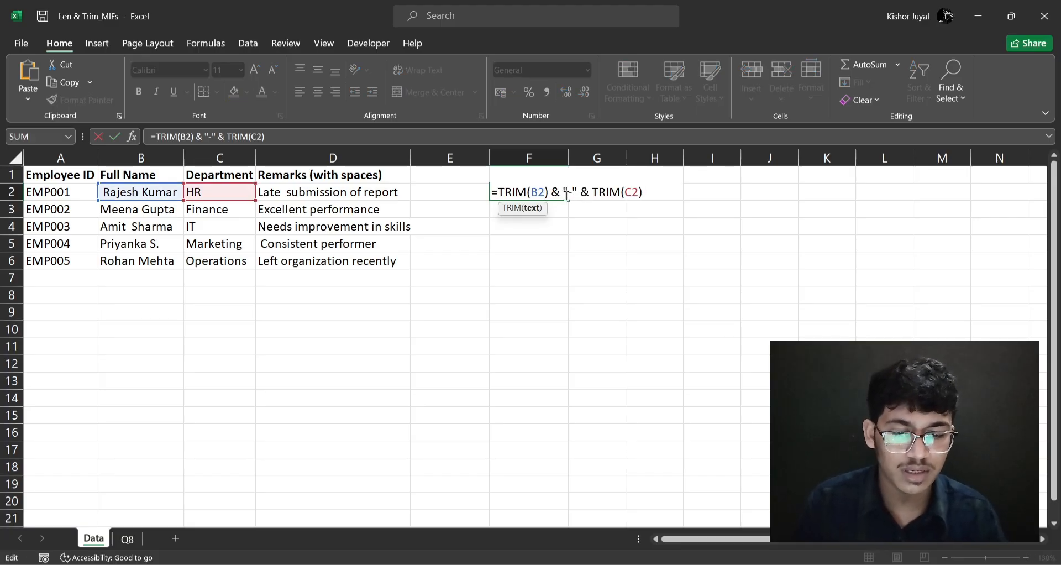
click(566, 192)
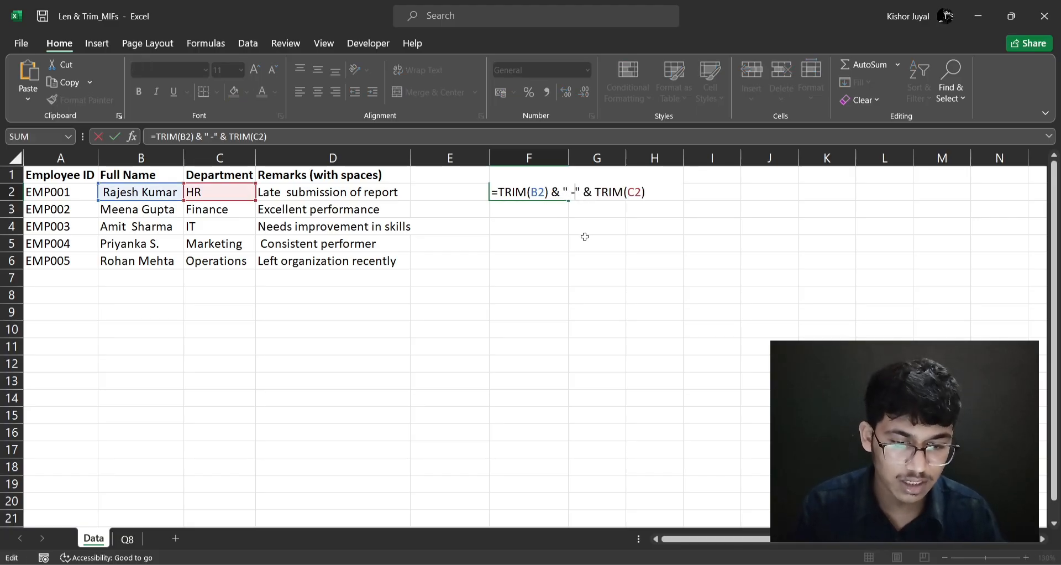
key(Return)
Step: Fill the combined name and department formula from F2 down to F6 and go back to the Q8 sheet
click(535, 188)
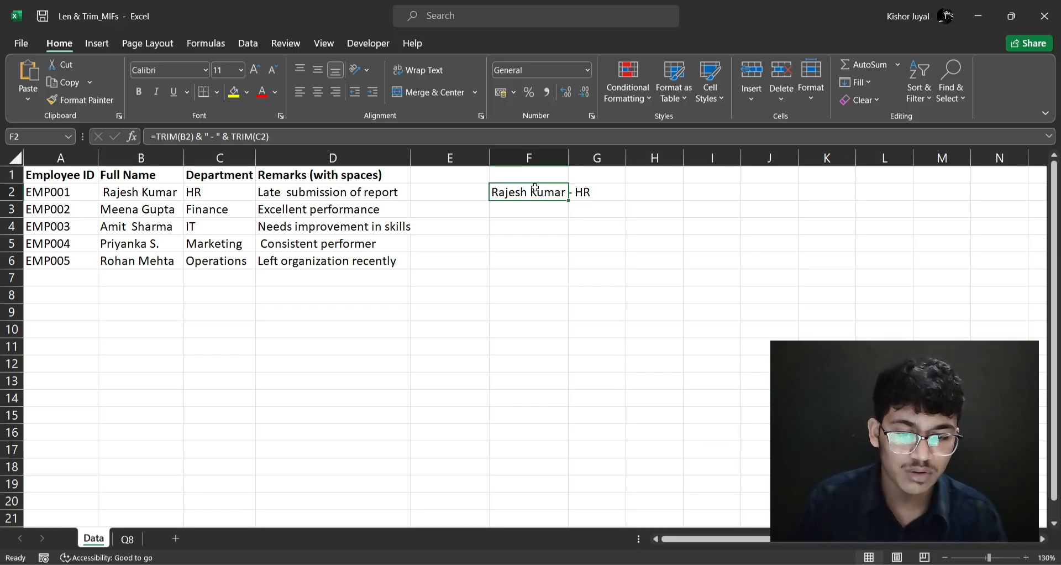
double_click(568, 200)
drag(569, 200, 569, 270)
click(679, 281)
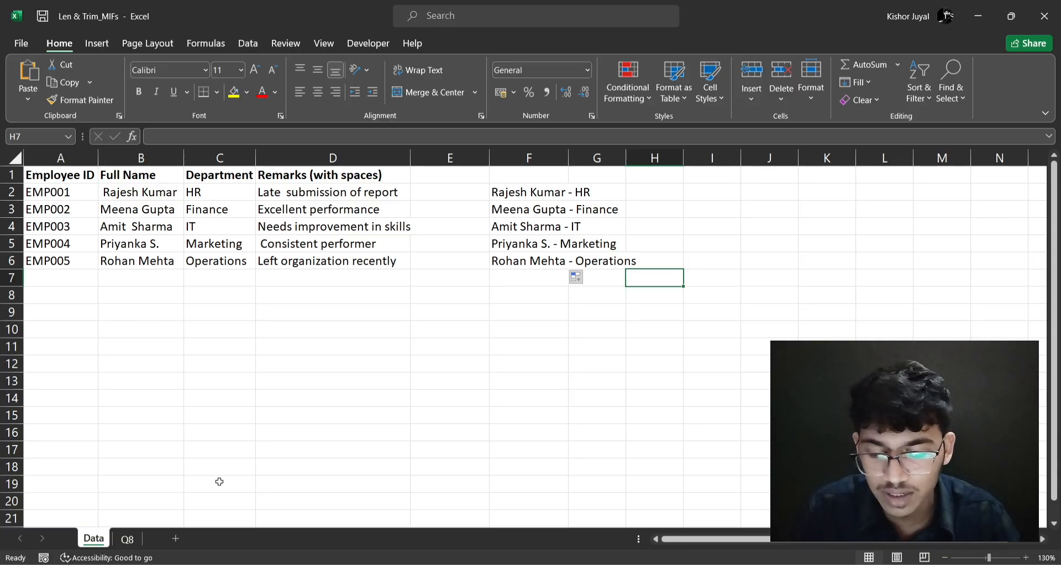
click(125, 541)
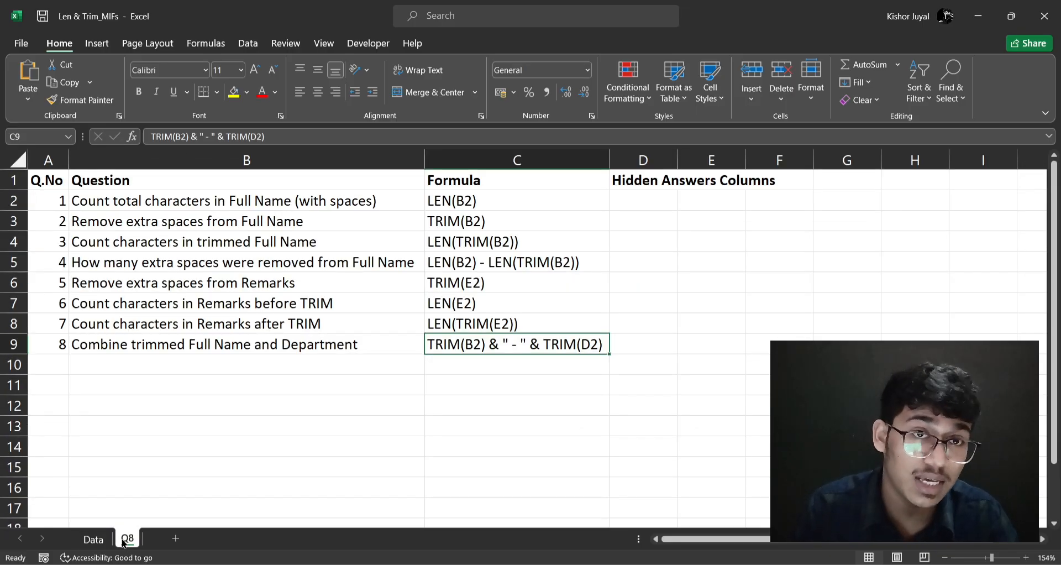